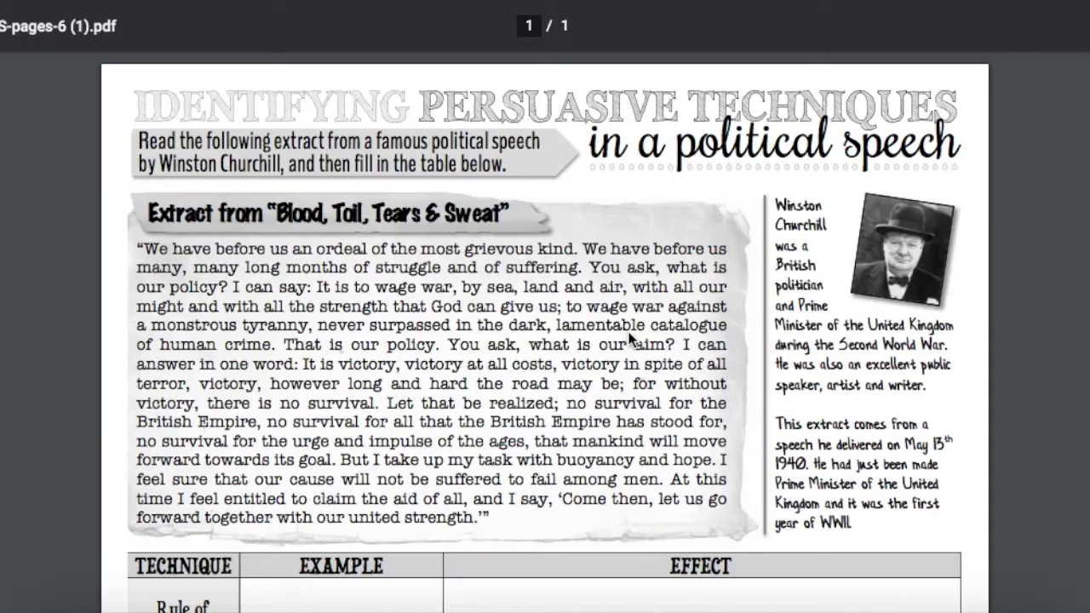
Step: Close the worksheet PDF preview and review the assignment's current submission types
scroll(630, 338, "down", 1)
scroll(630, 338, "down", 5)
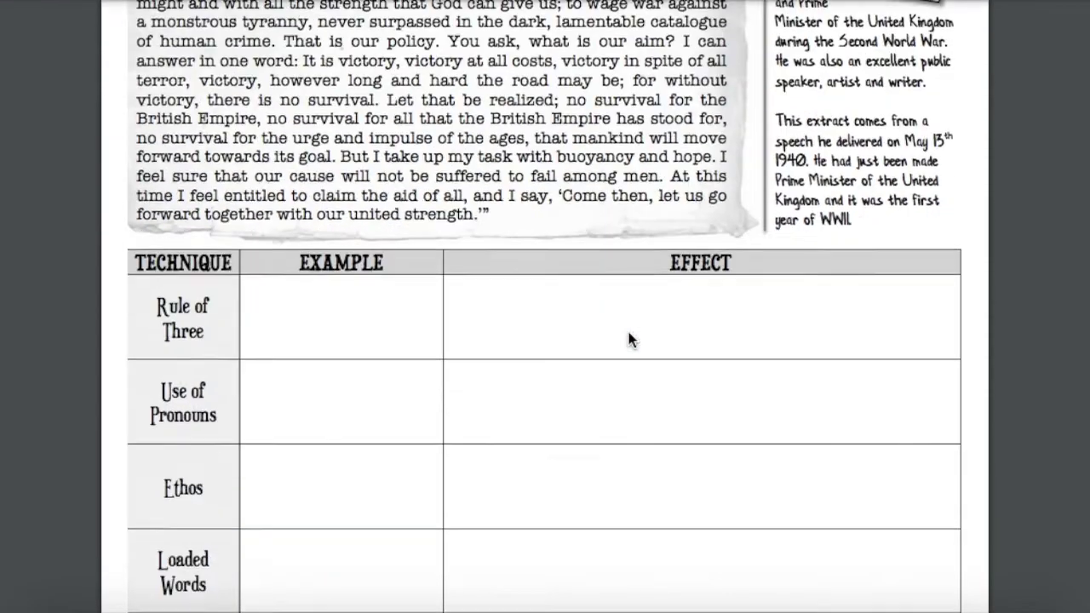
scroll(531, 249, "down", 2)
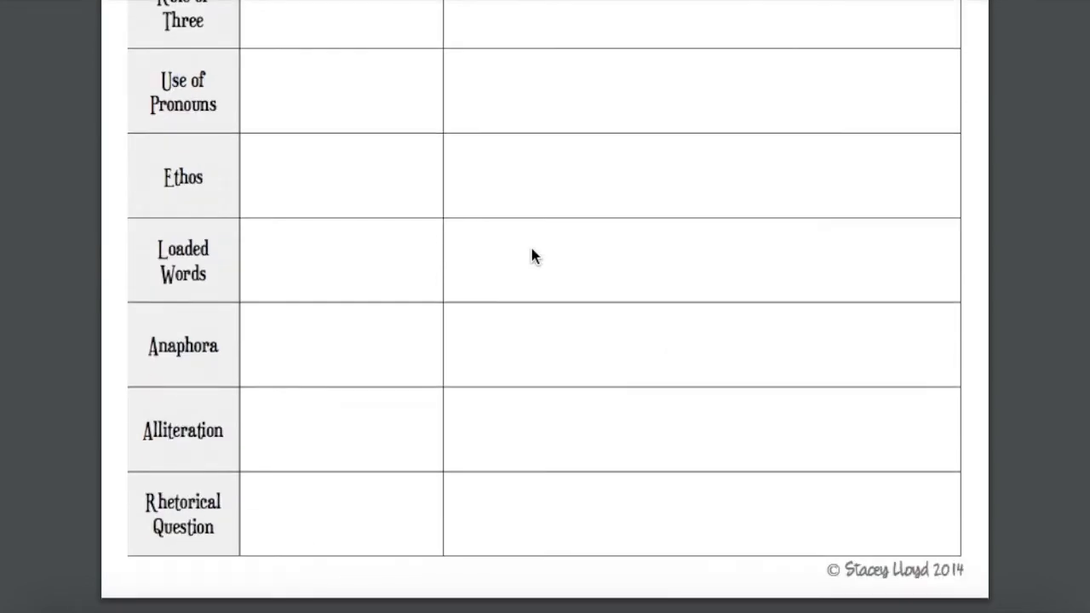
key("Escape")
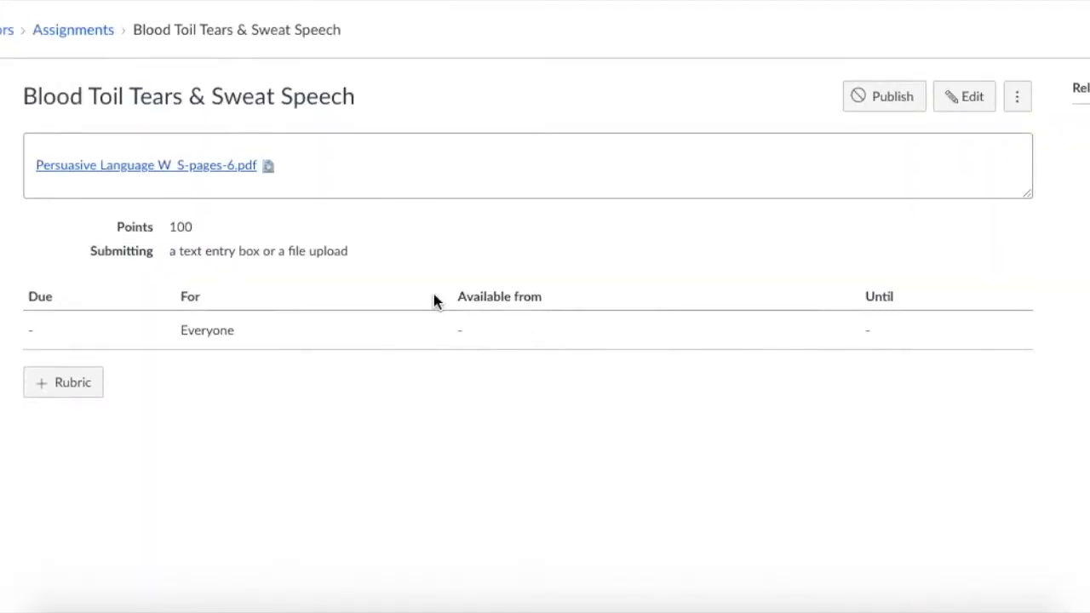
left_click_drag(169, 251, 351, 249)
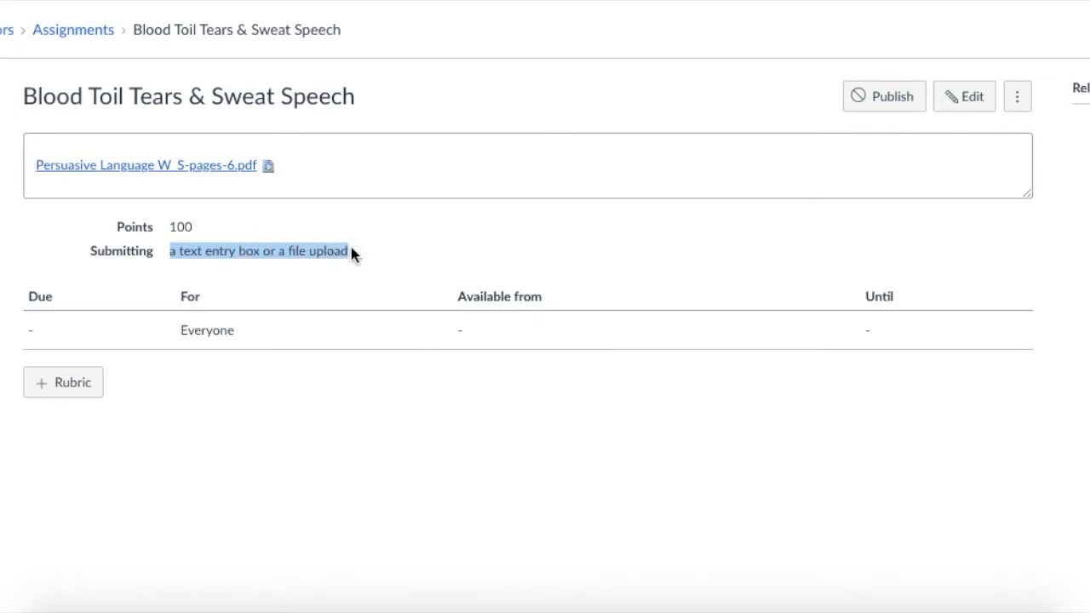
left_click(391, 269)
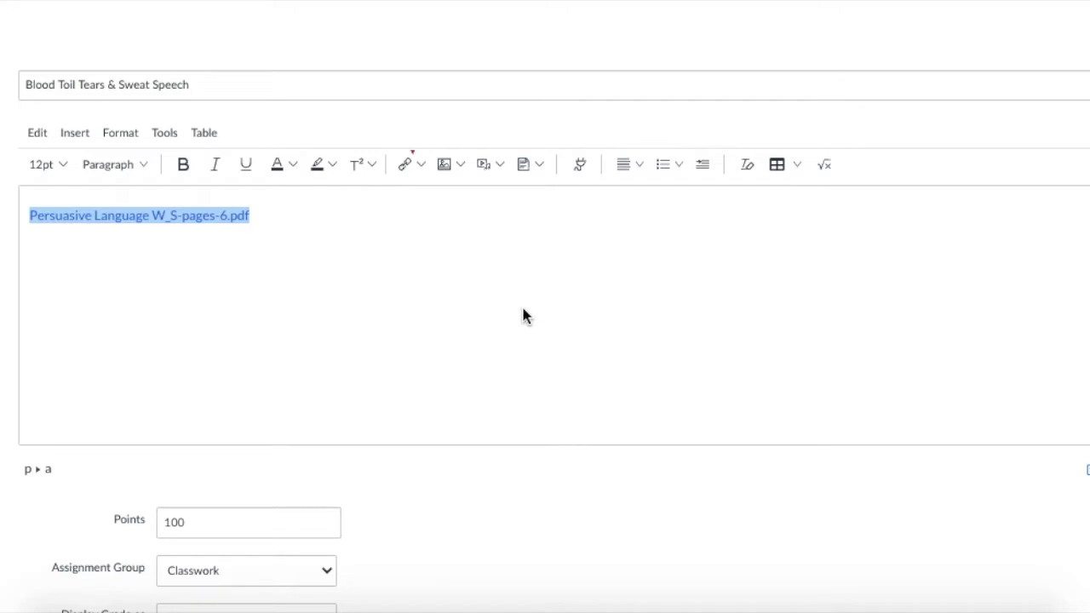
Step: Insert an empty line above the worksheet link for the download instruction
left_click(28, 215)
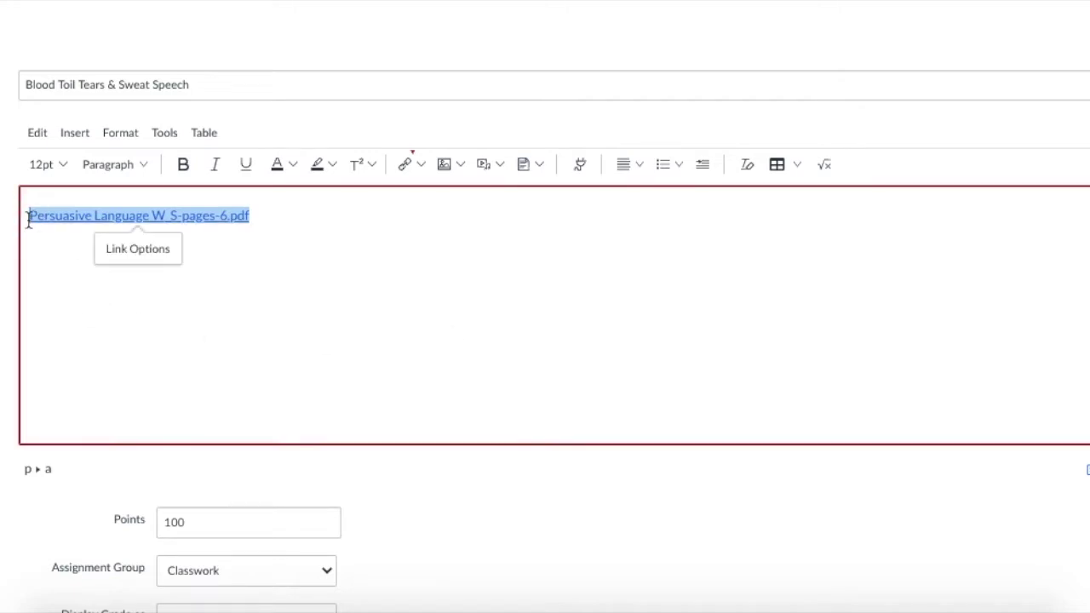
key("Return")
key("Up")
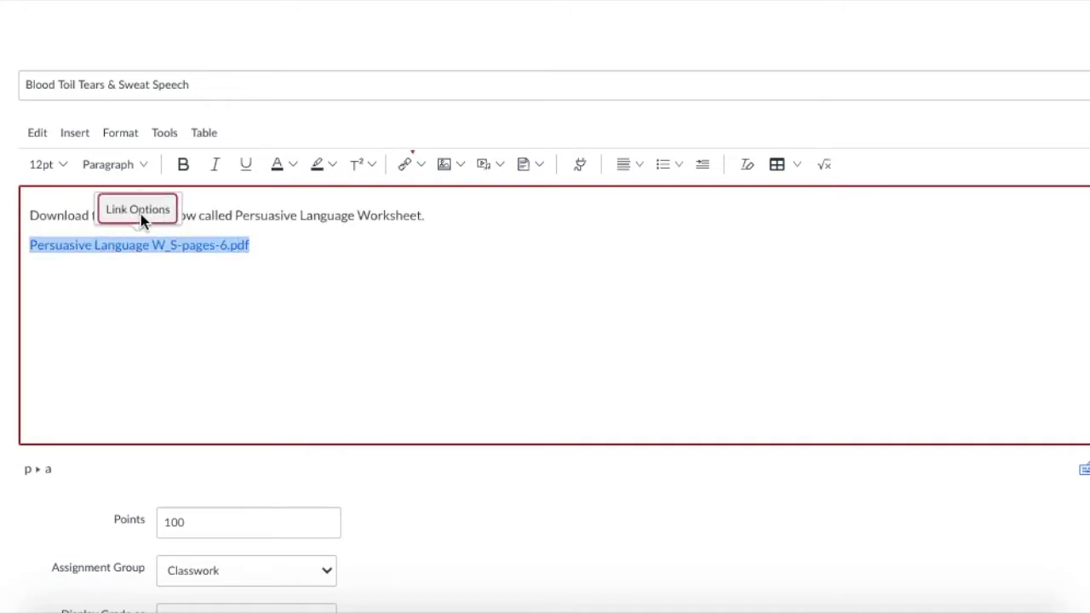
Step: Rename the worksheet link to 'Persuasive Language Worksheet'
left_click(138, 211)
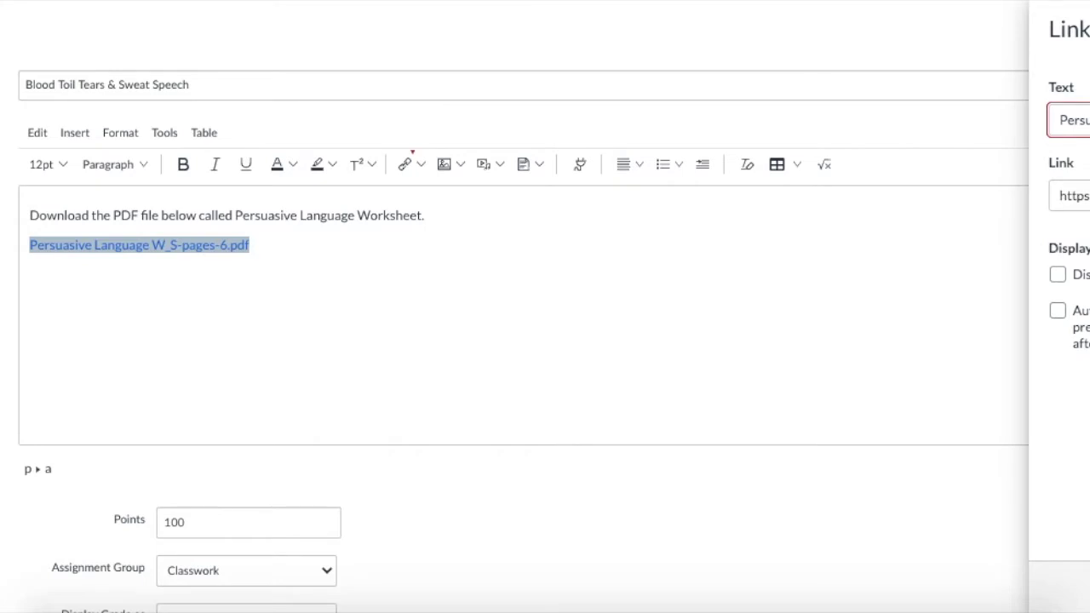
key("Return")
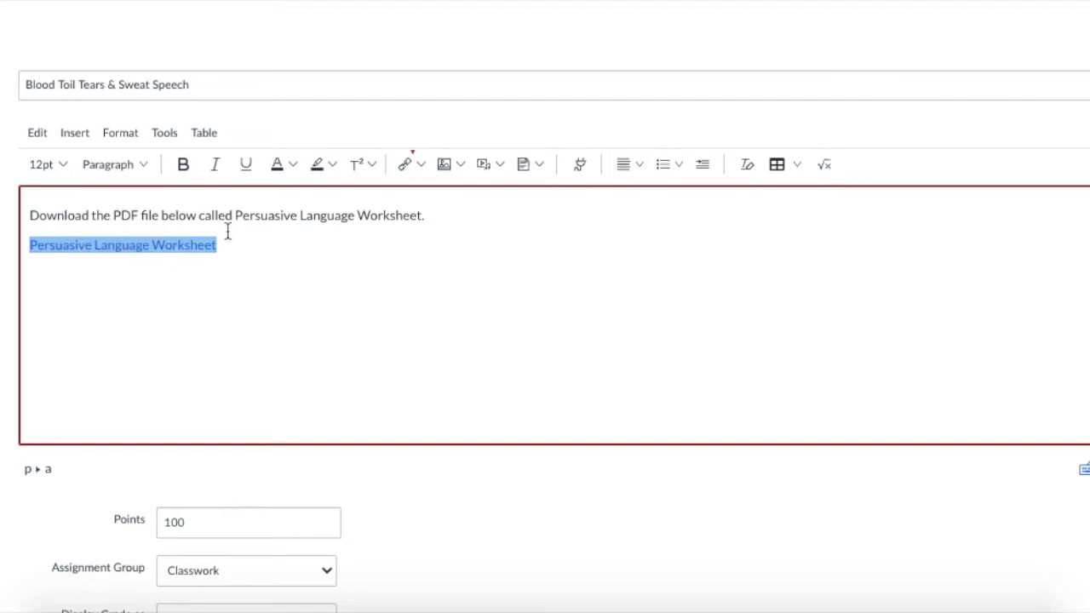
key("Return")
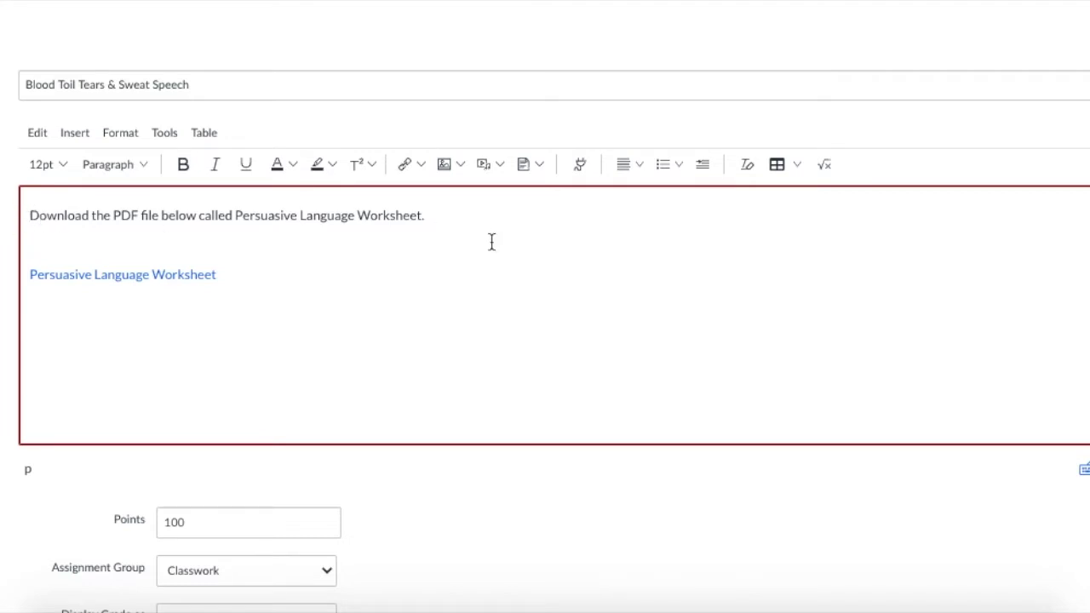
Step: Number the download line as 1 and paste step 2 about reading the speech excerpt
type("1.")
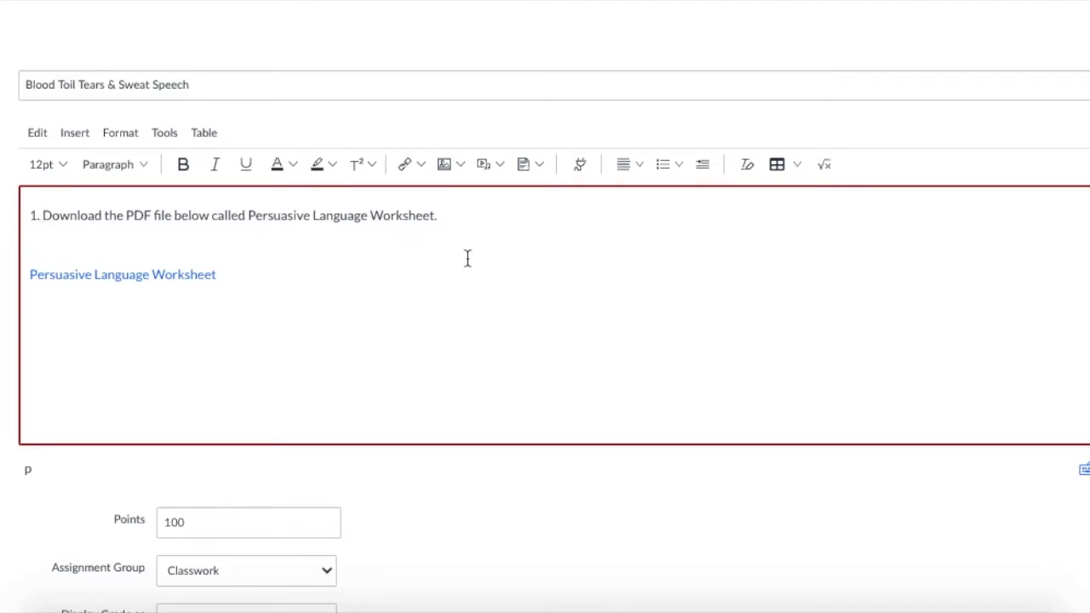
left_click(462, 254)
type("2.")
type("Read the excerpt from the speech called \"Blood, Toil, Tears, & Sweat.\"")
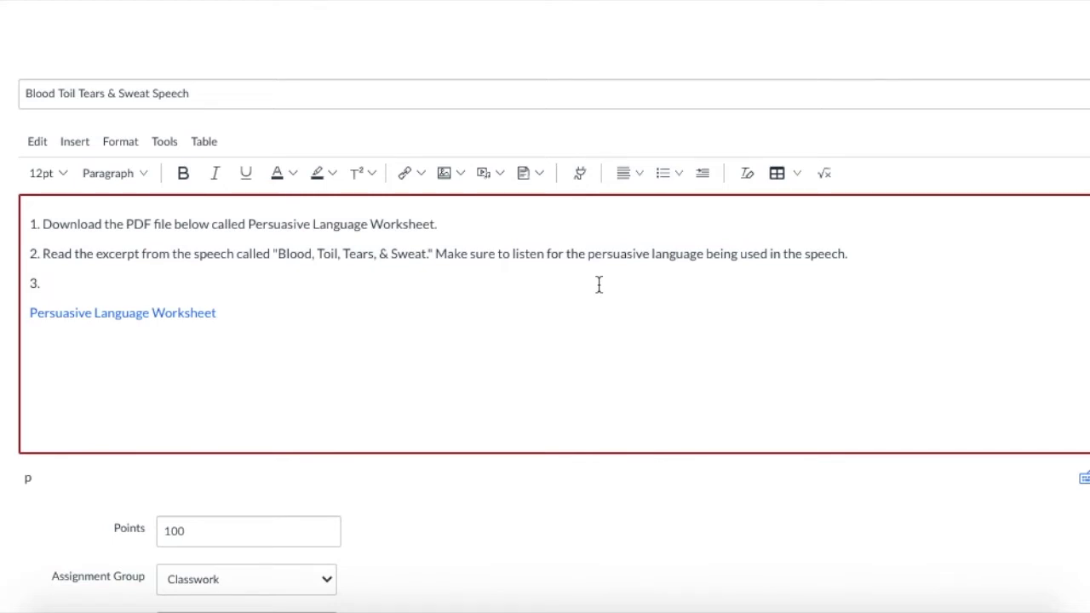
Step: Write step 3: come back to Canvas, click Submit, and type in the text box; start step 4
type("When you are ready to ")
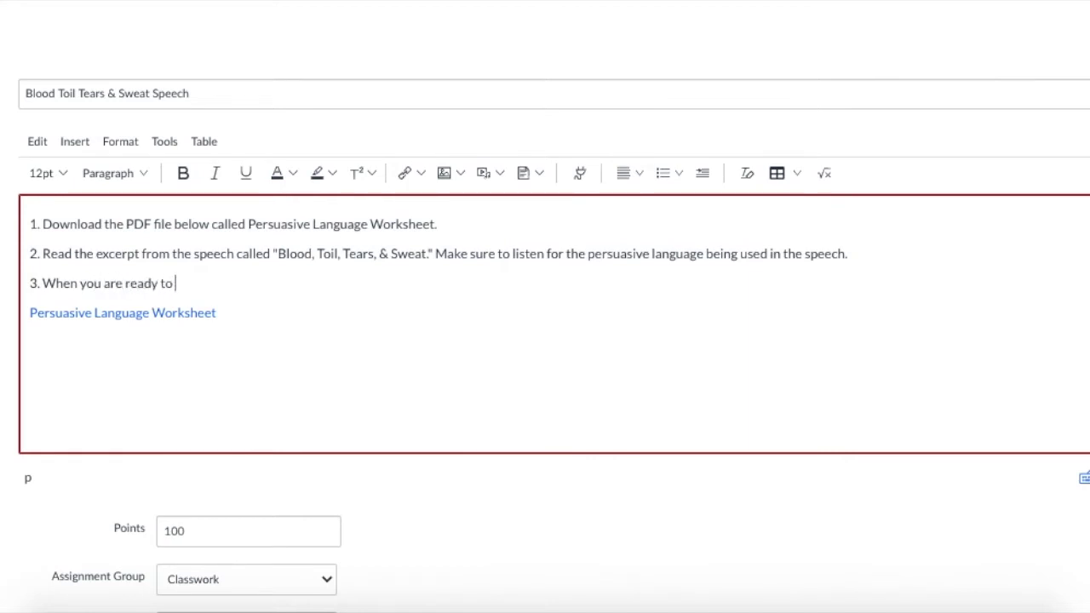
type("start completing the worksheet, ")
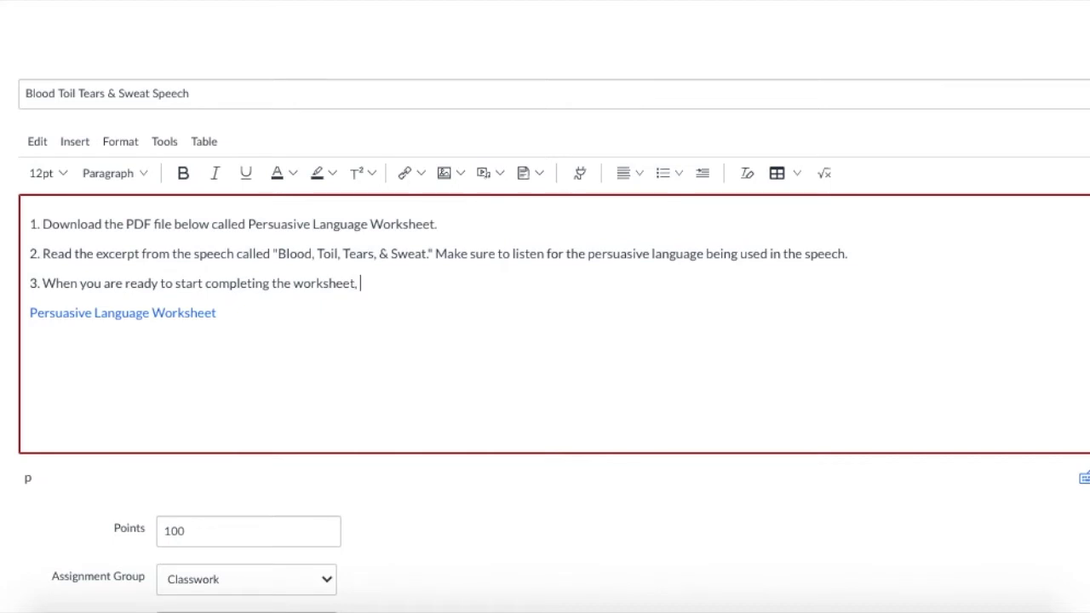
type("come back to CAnvas")
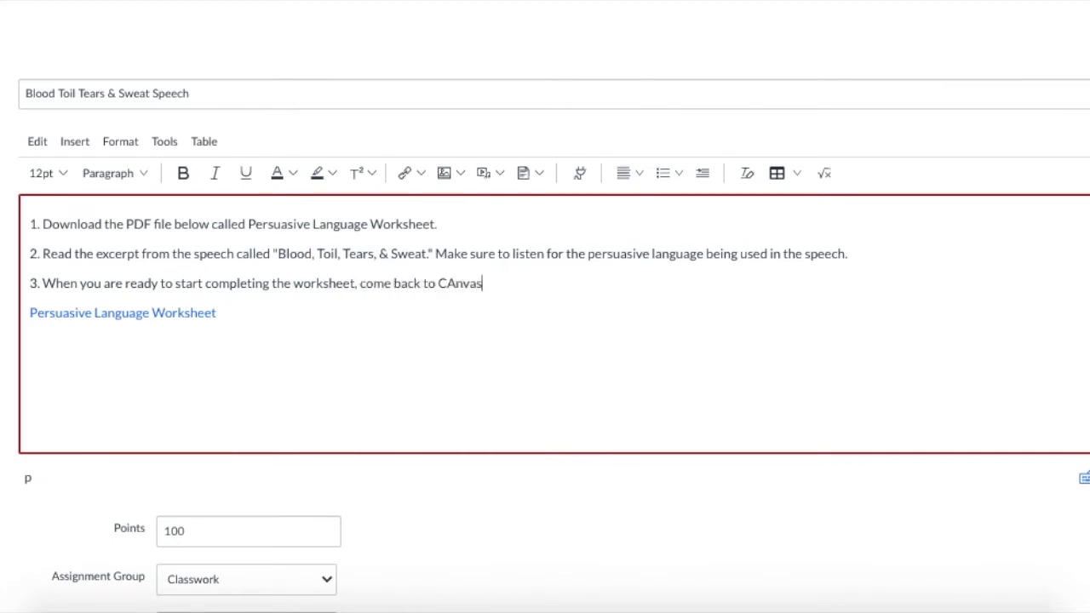
key("BackSpace")
key("BackSpace")
key("BackSpace")
key("BackSpace")
key("BackSpace")
type("anvas.")
type(" and click the Submit button.")
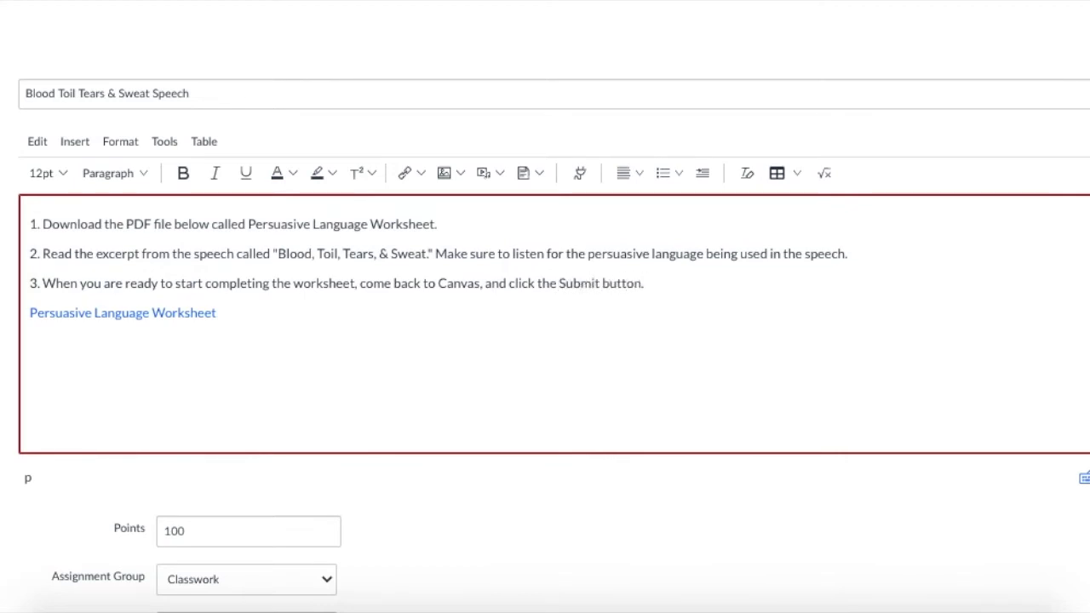
type(" A text box will appear f")
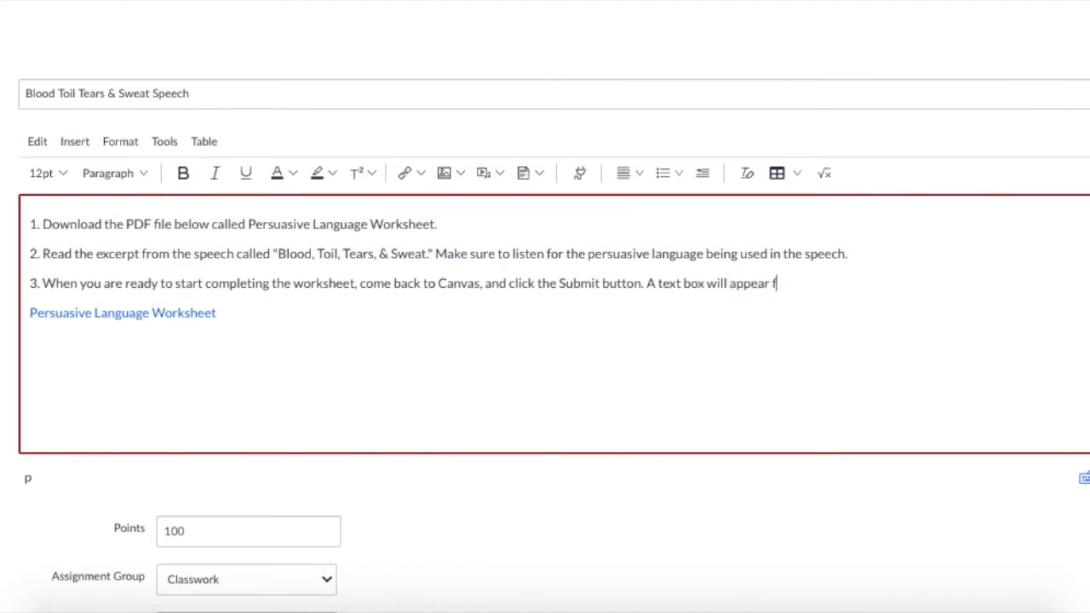
type("or you to type in.")
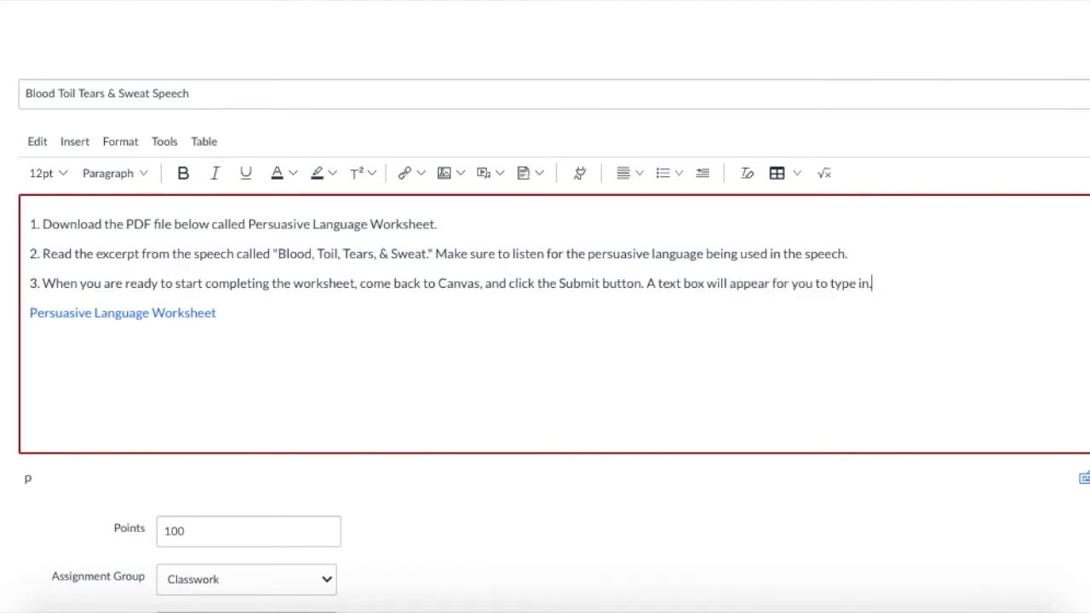
key("Return")
type("4.")
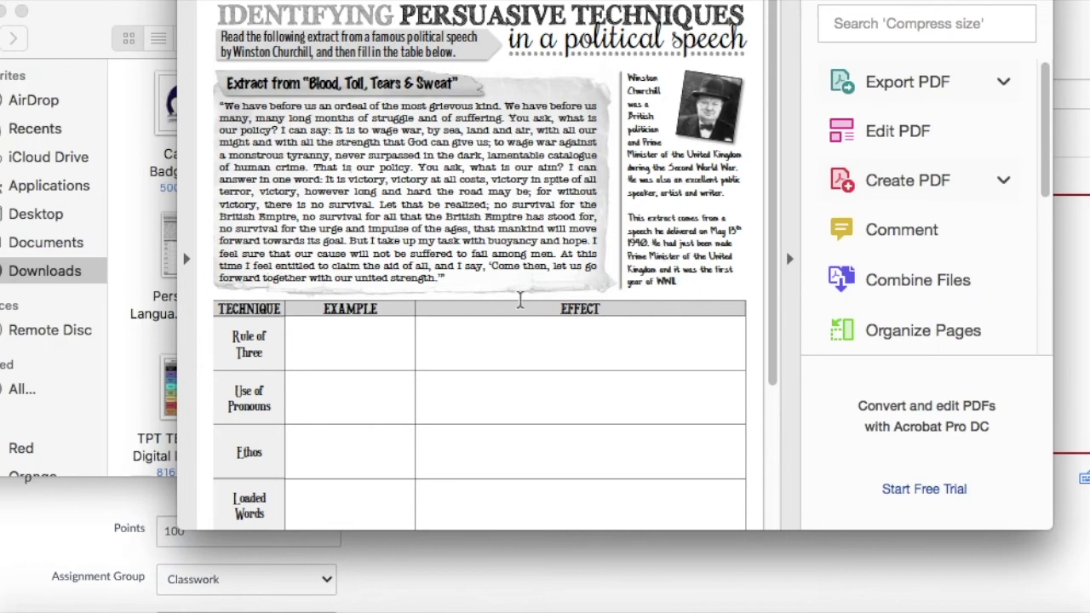
Step: Check the worksheet's technique table, then close the PDF and the Downloads folder
left_click(519, 341)
scroll(768, 263, "down", 4)
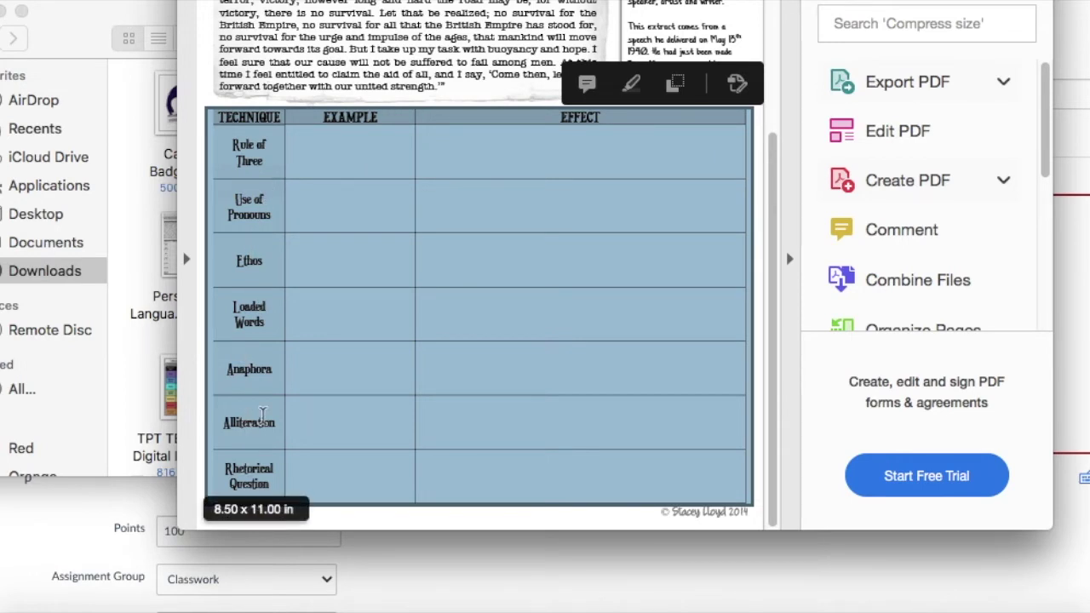
key("super+w")
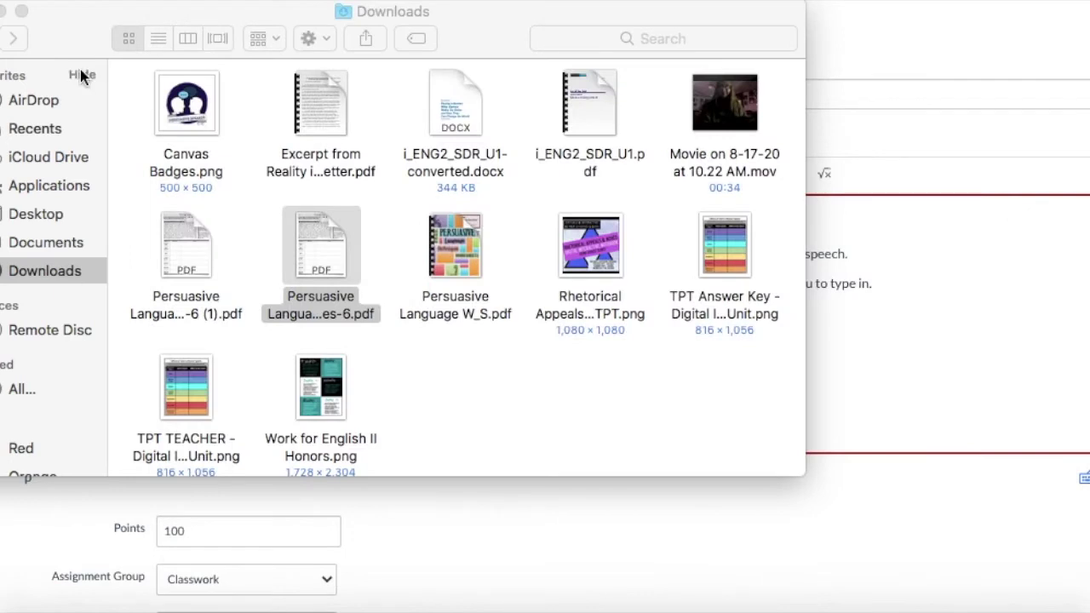
left_click(1, 13)
Step: Write step 4: number answers #1 to #7 giving technique, quote from the speech, and its effect
left_click(577, 314)
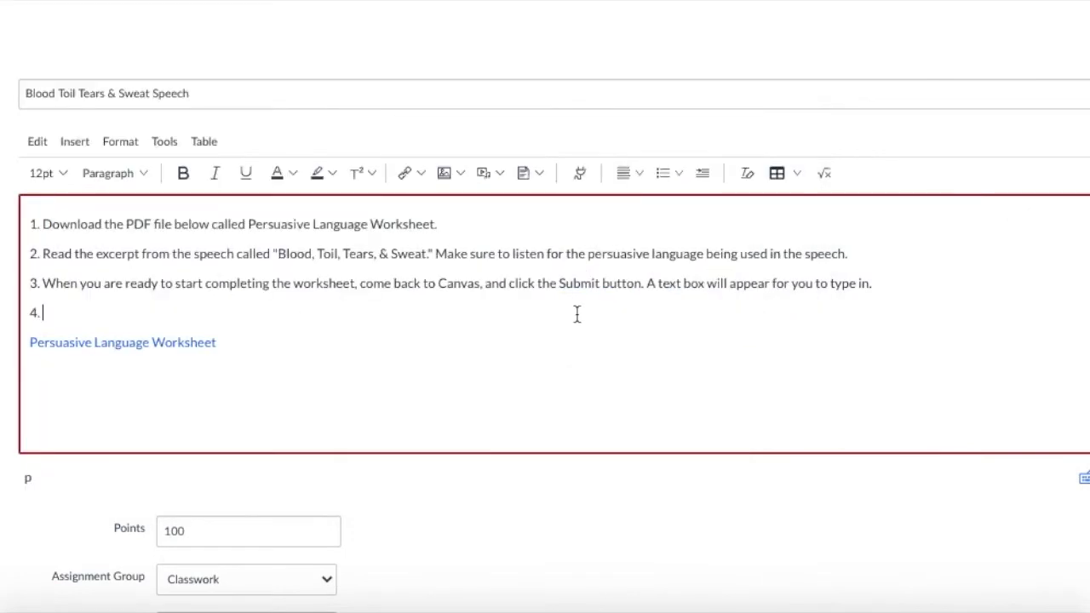
type("Number your ans")
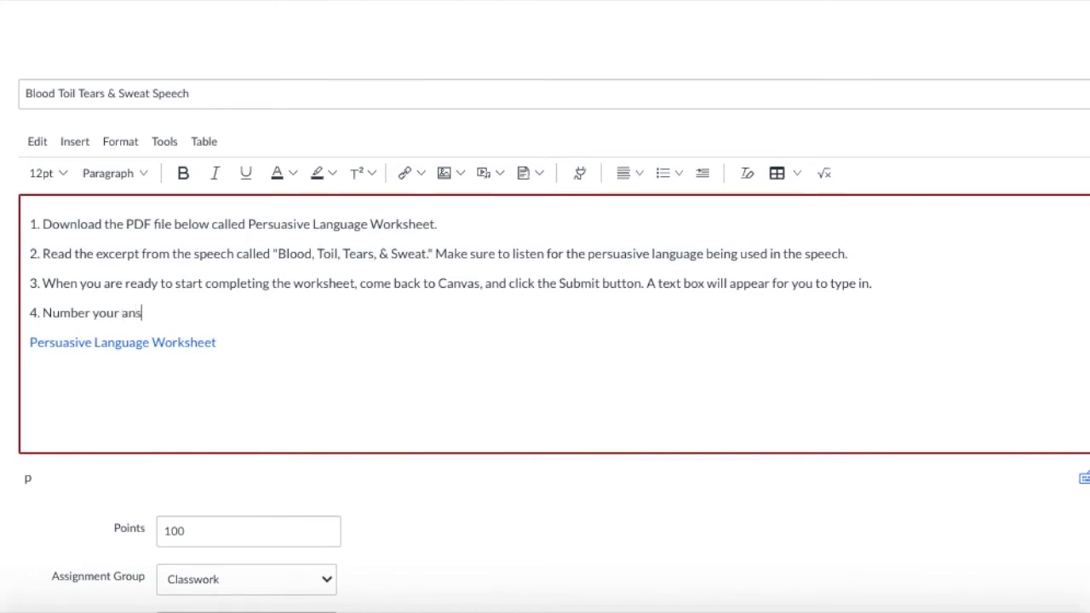
type("wers from #1 t")
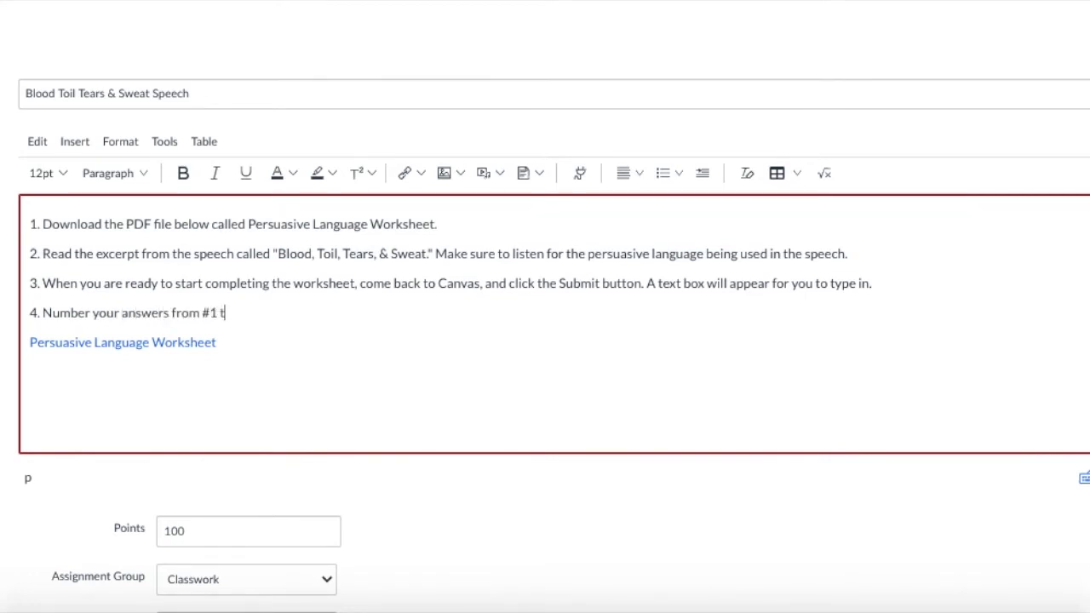
type("o #7. Make sure to type ")
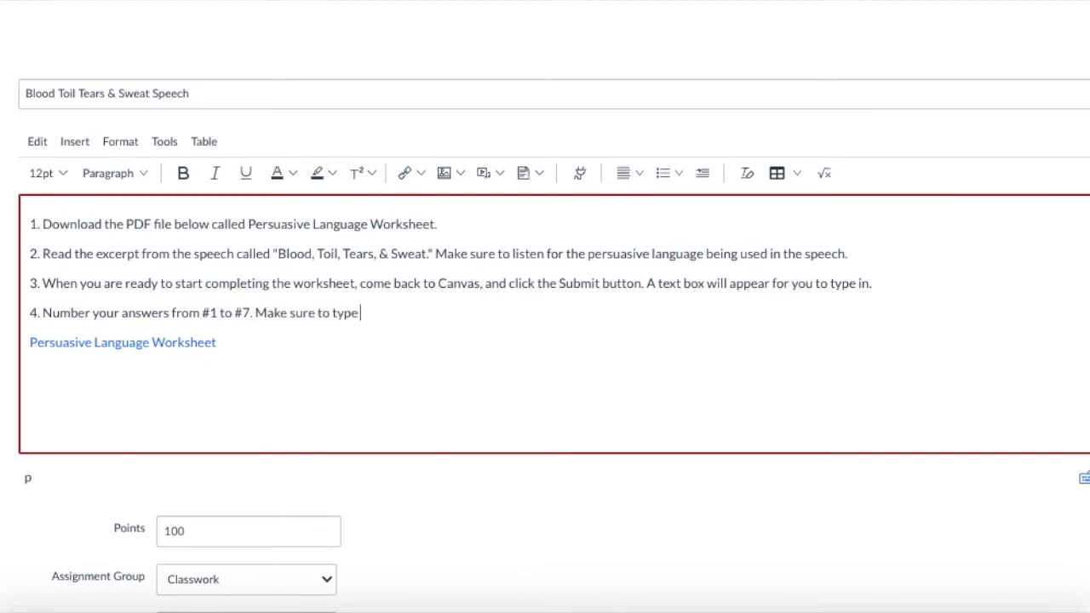
type("the technique b")
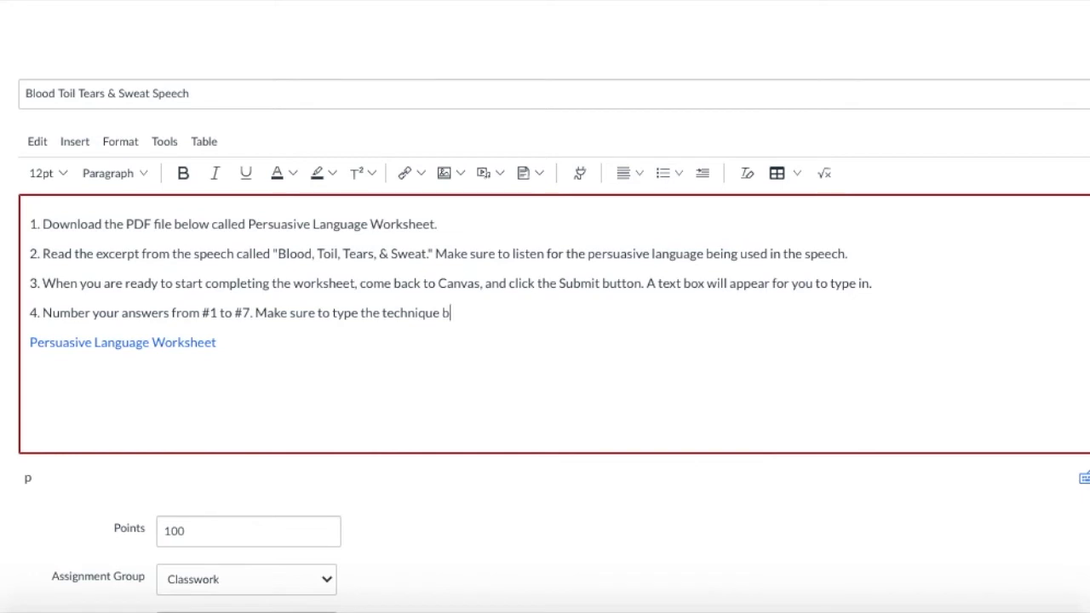
type("eing used, the ")
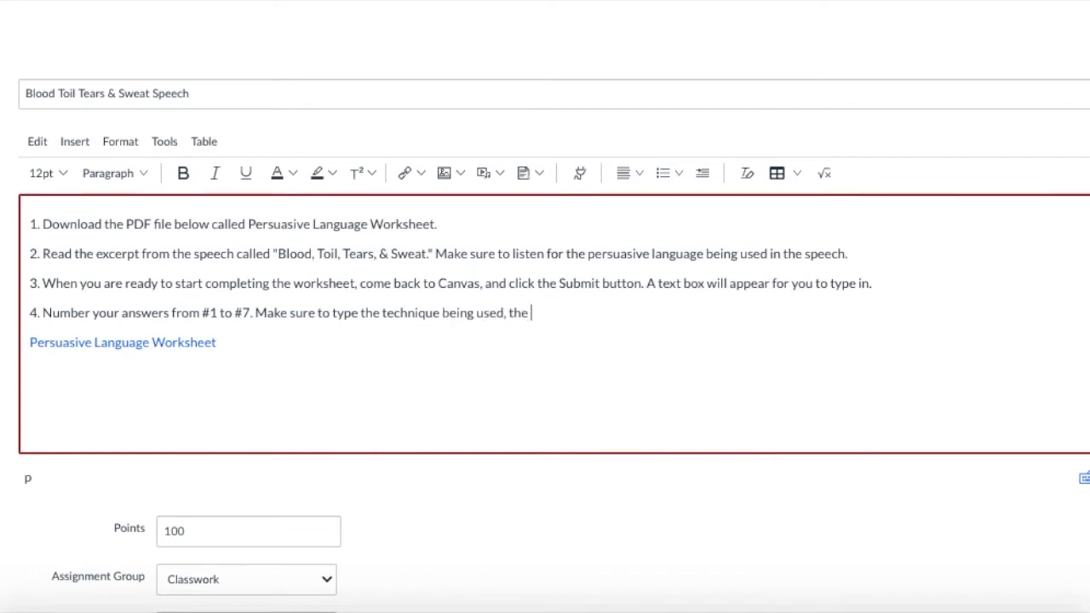
type("example (quote ")
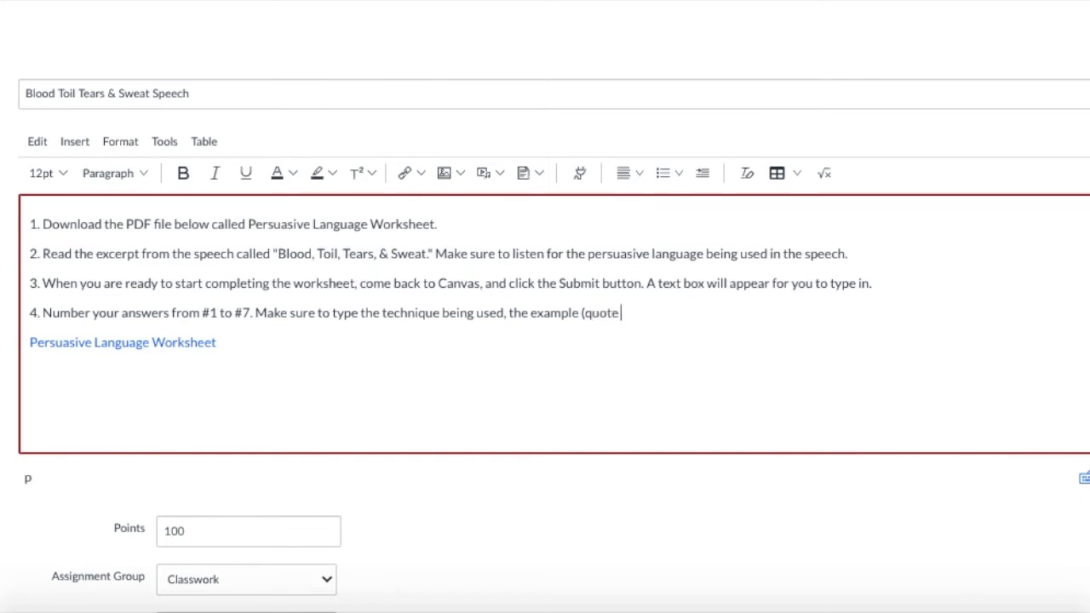
type("from the speech")
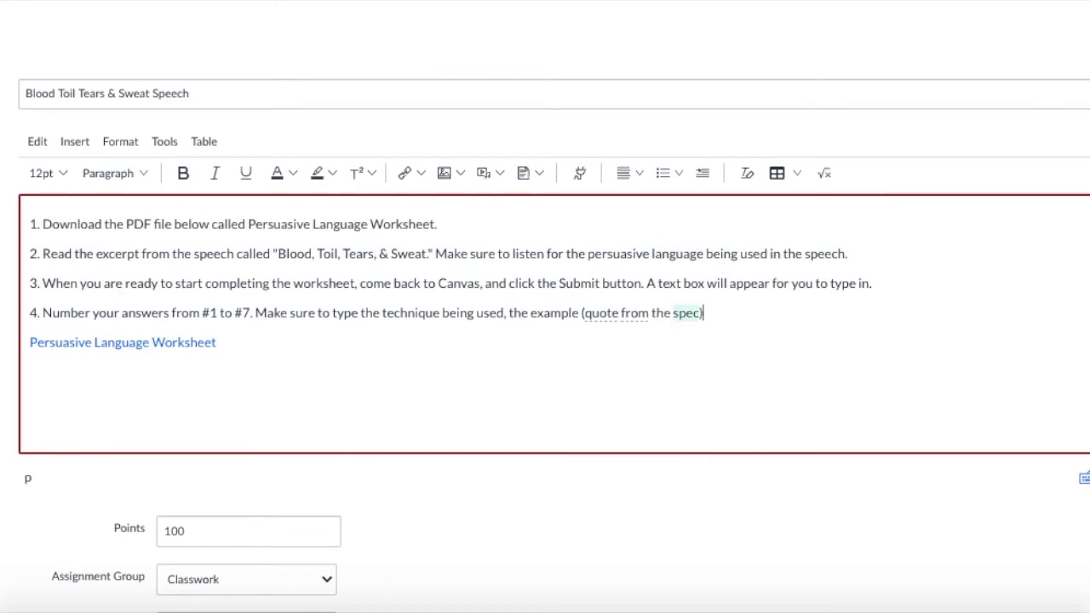
key("BackSpace")
key("BackSpace")
type("ch), and then ")
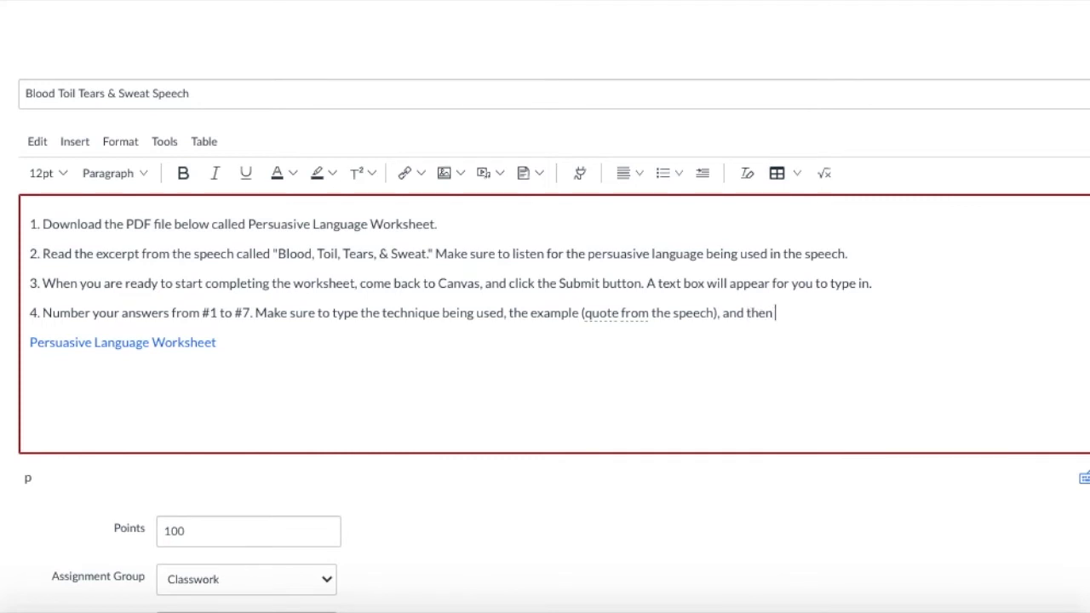
type("the effect of the ")
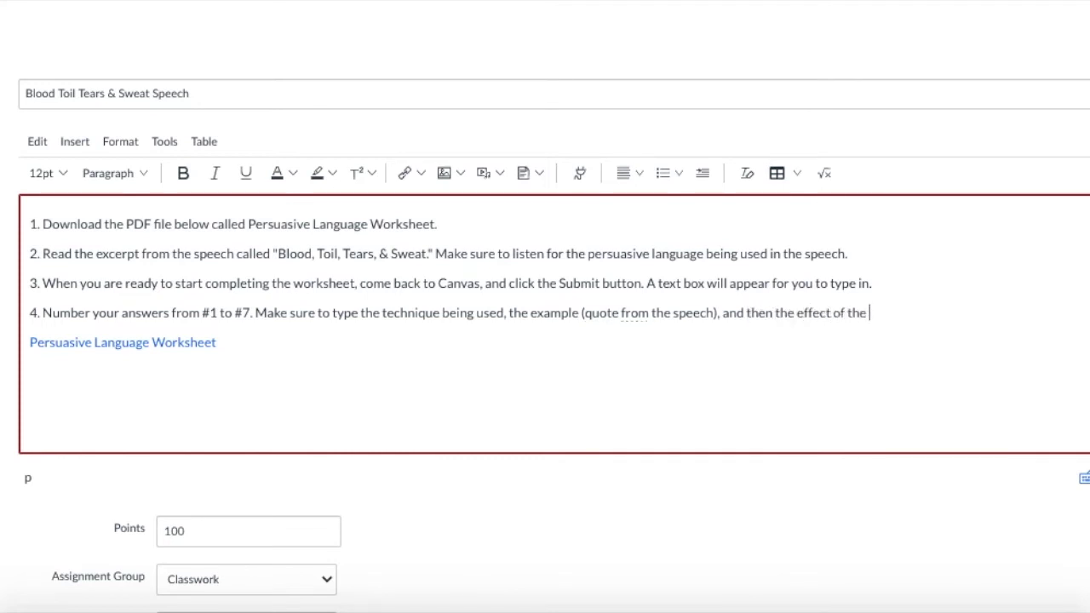
type("example. (What effect does quote have")
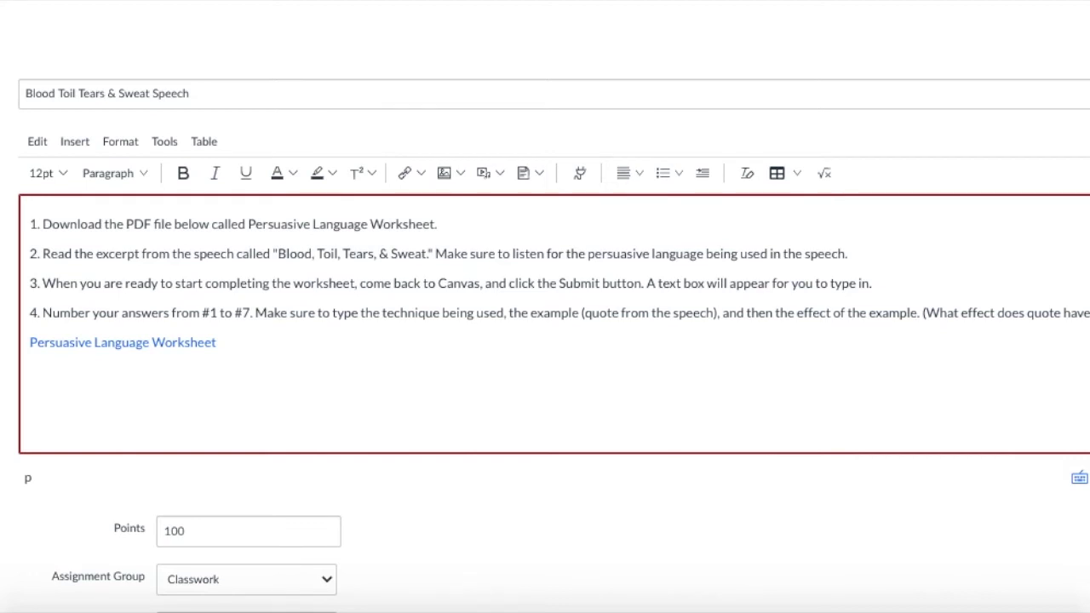
key("Return")
Step: Add a bold 'For Example:' line followed by the pasted Rule of Three sample answer for #1
type("For ex")
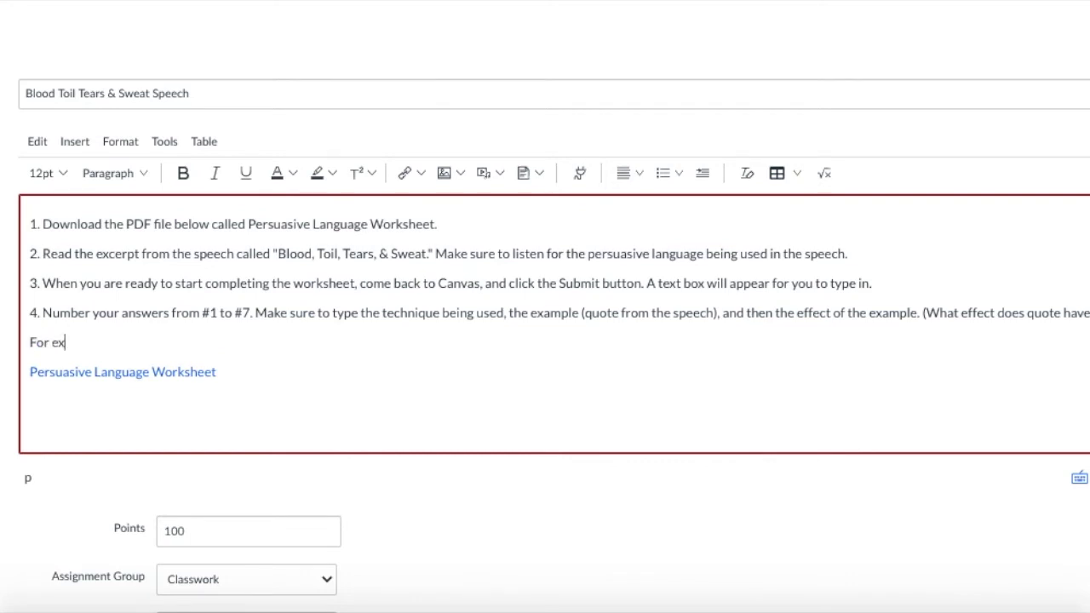
type("ample:")
key("ctrl+v")
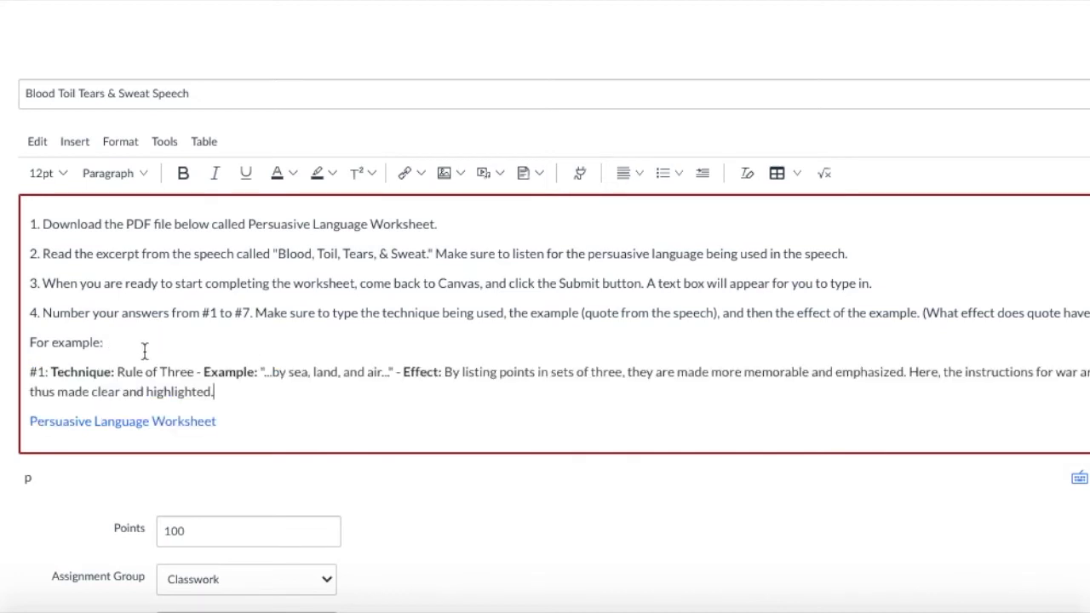
left_click(57, 341)
key("BackSpace")
type("E")
left_click(116, 341)
triple_click(117, 340)
key("ctrl+b")
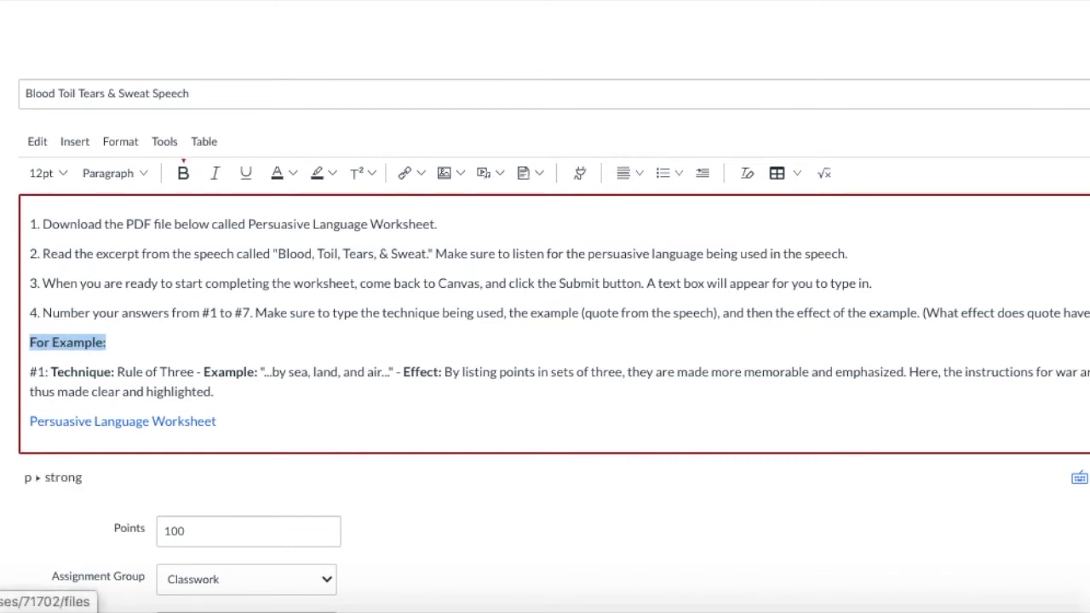
key("Left")
key("Left")
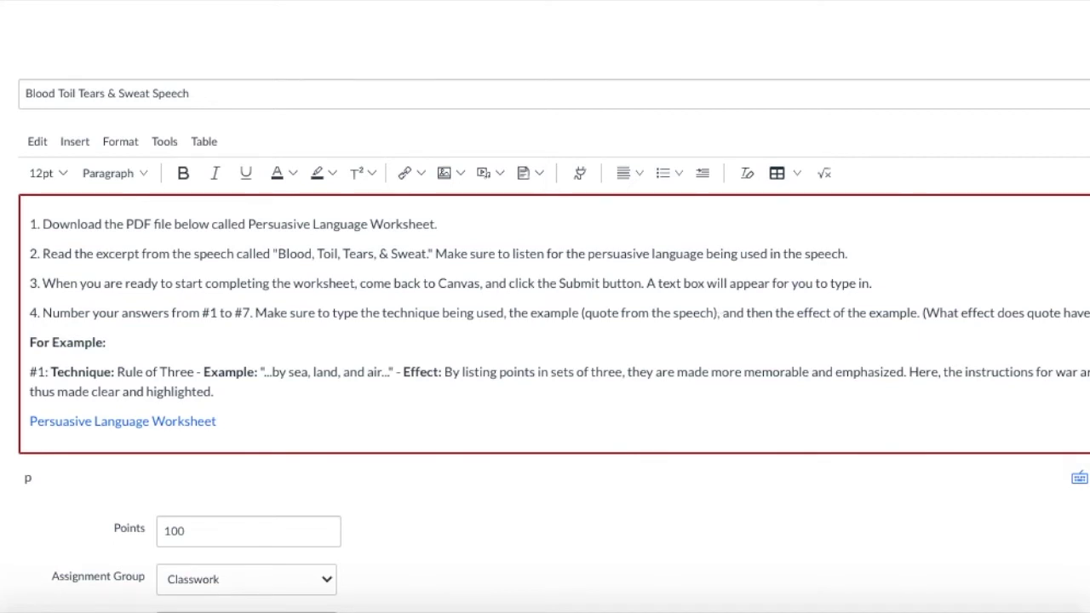
Step: End step 4 noting the example answer to #1 is provided below for structure
type("answer")
key("BackSpace")
key("BackSpace")
key("BackSpace")
key("BackSpace")
key("BackSpace")
key("BackSpace")
type("to")
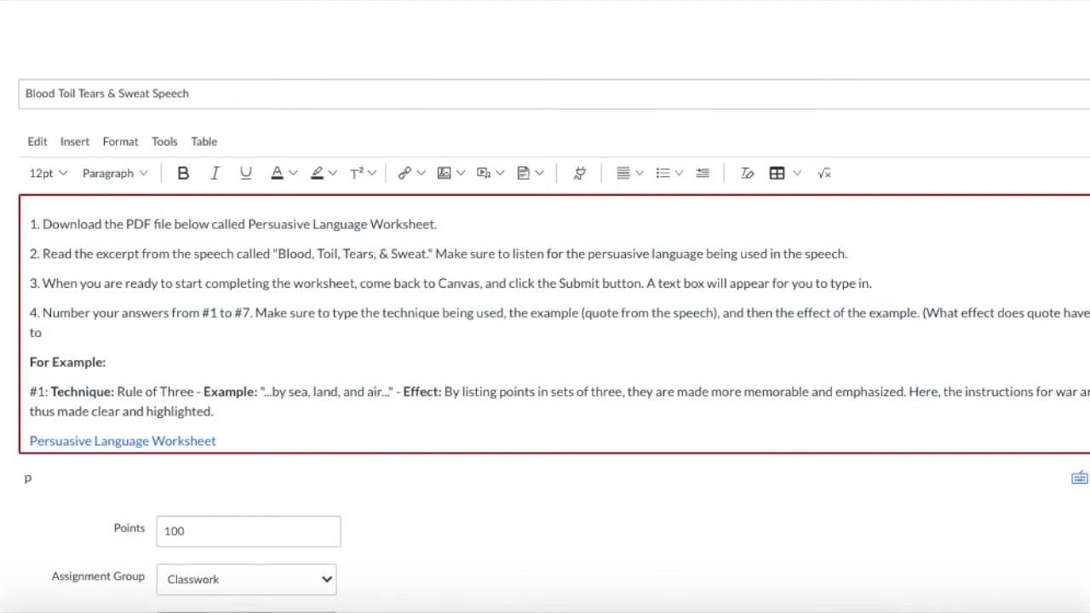
type(" #1 is provided below. Use this exam")
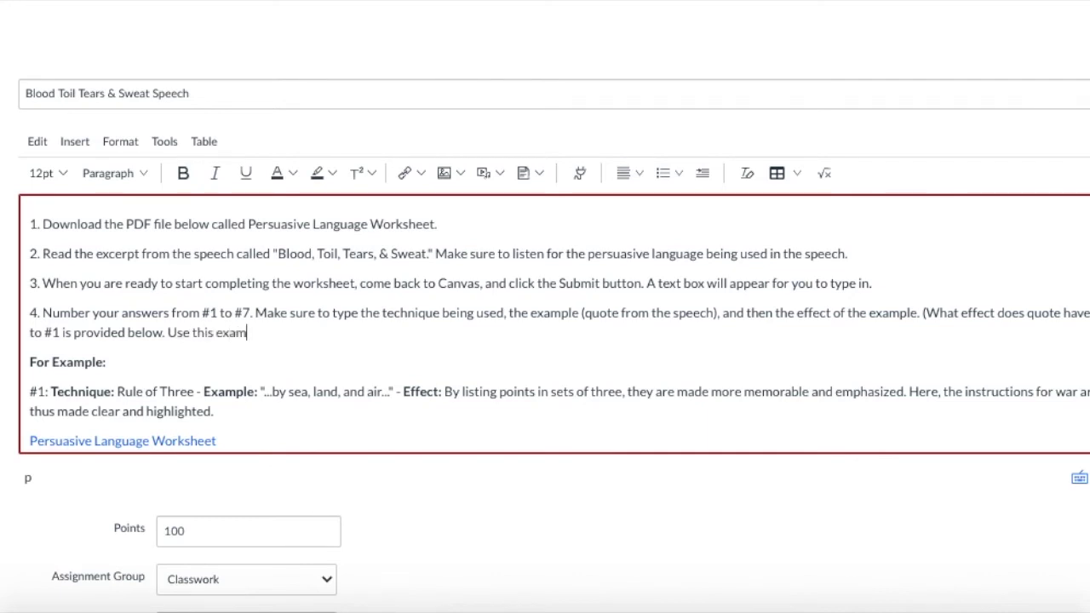
type("ple to sturcture your answers.")
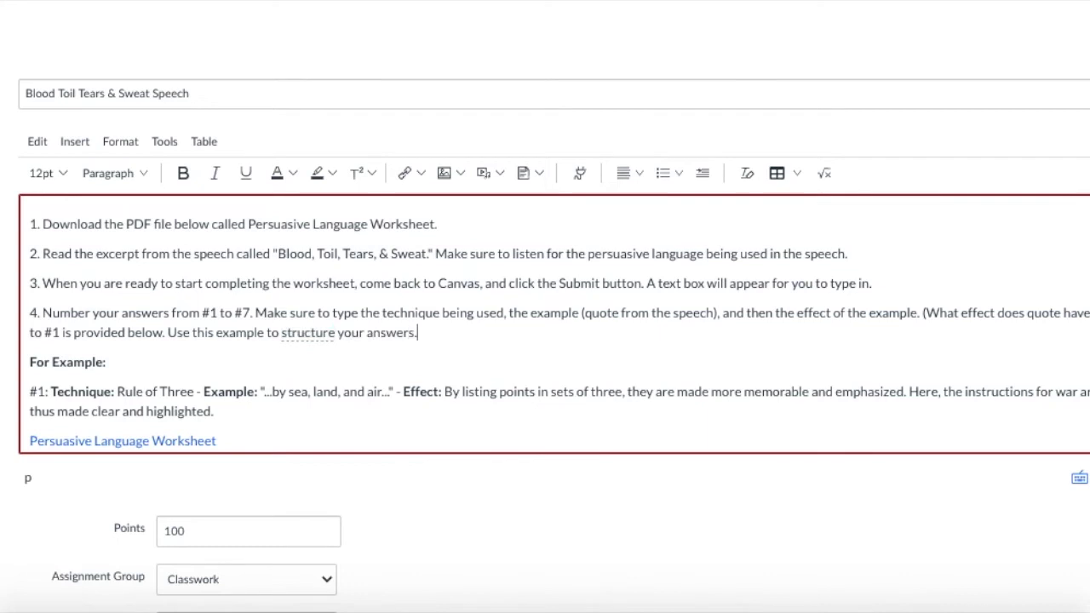
Step: Add step 5 about submitting the assignment and checking for the green checkmark
key("Return")
type("5.")
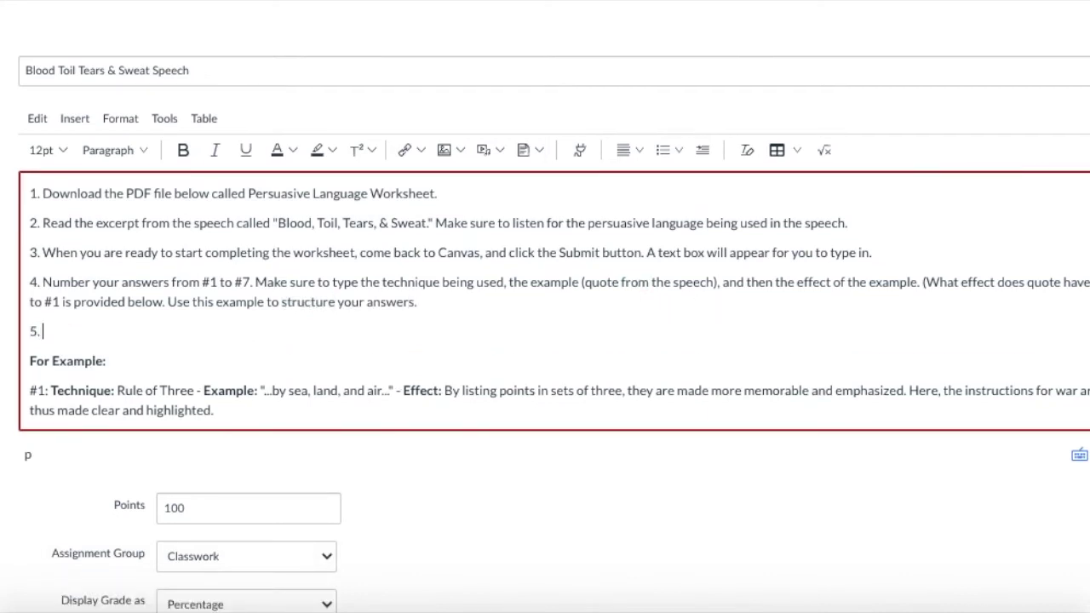
type("When you are finished with your work and ready to submit, hit the Submit Assignment button.")
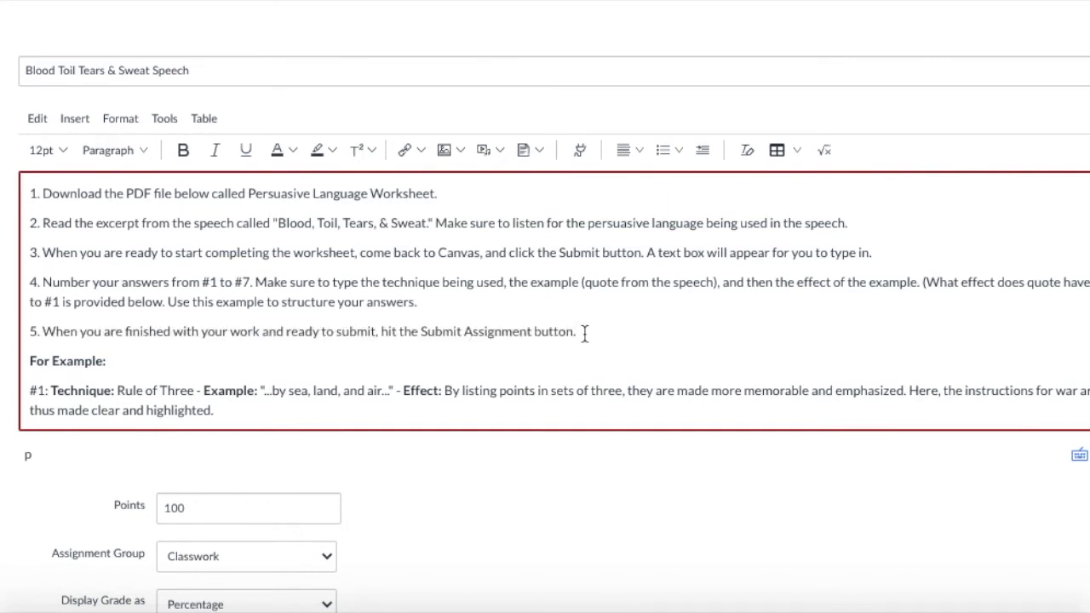
type("Check for the green checkmark to make sure it submitted.")
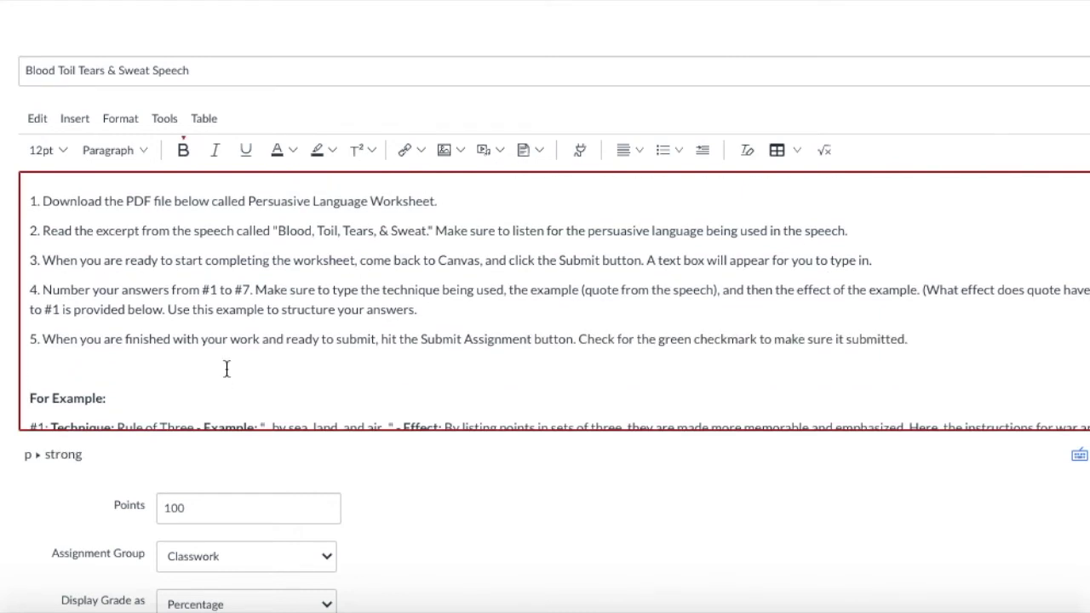
scroll(226, 368, "down", 1)
left_click_drag(235, 411, 19, 406)
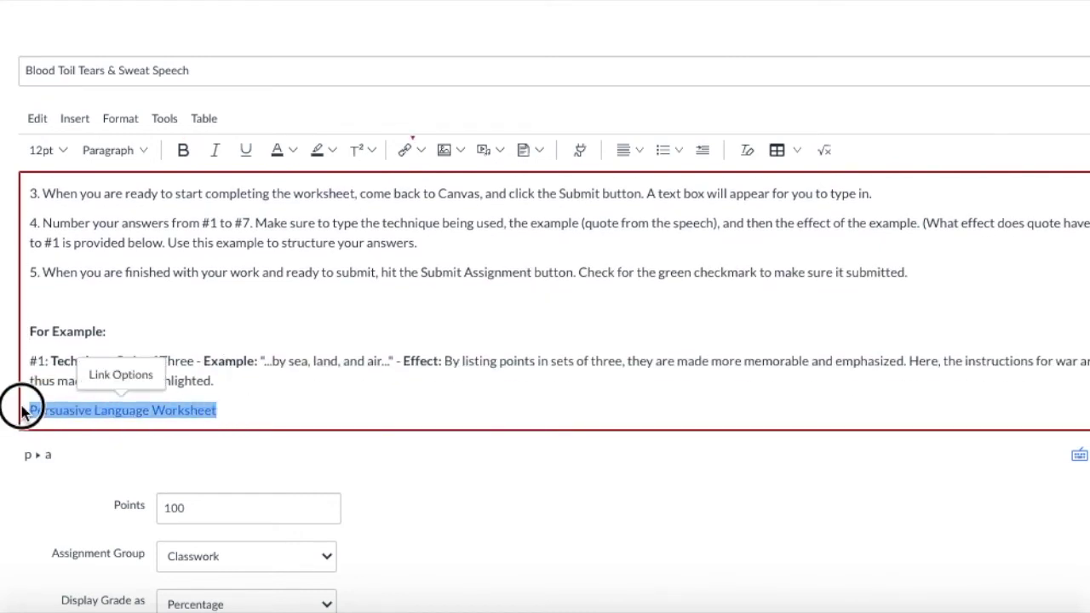
Step: Move the worksheet link into step 1, deleting 'below' and the standalone link line
scroll(270, 369, "up", 1)
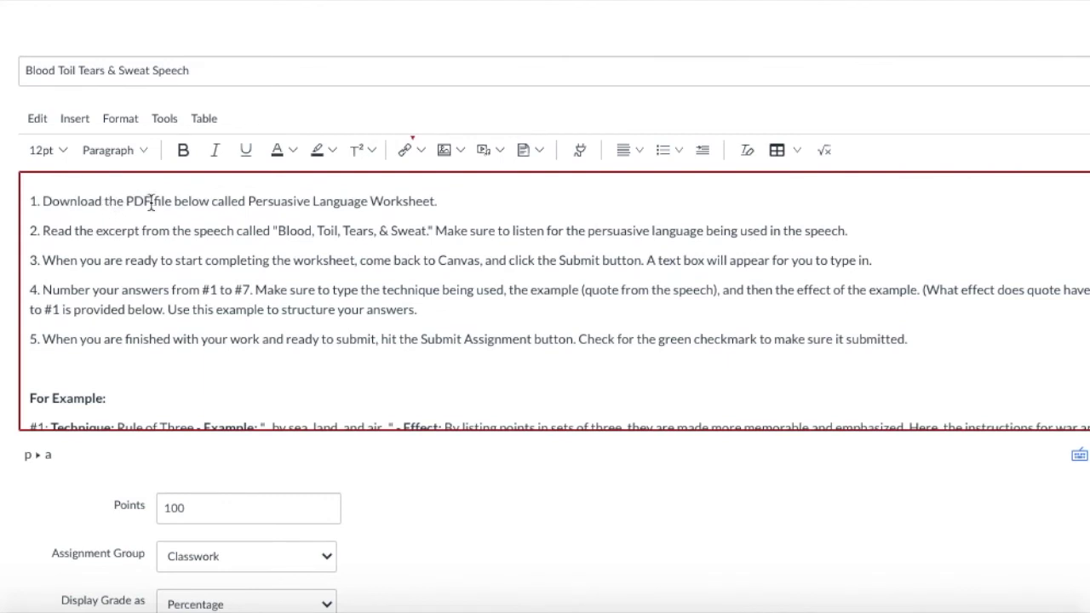
scroll(191, 338, "down", 1)
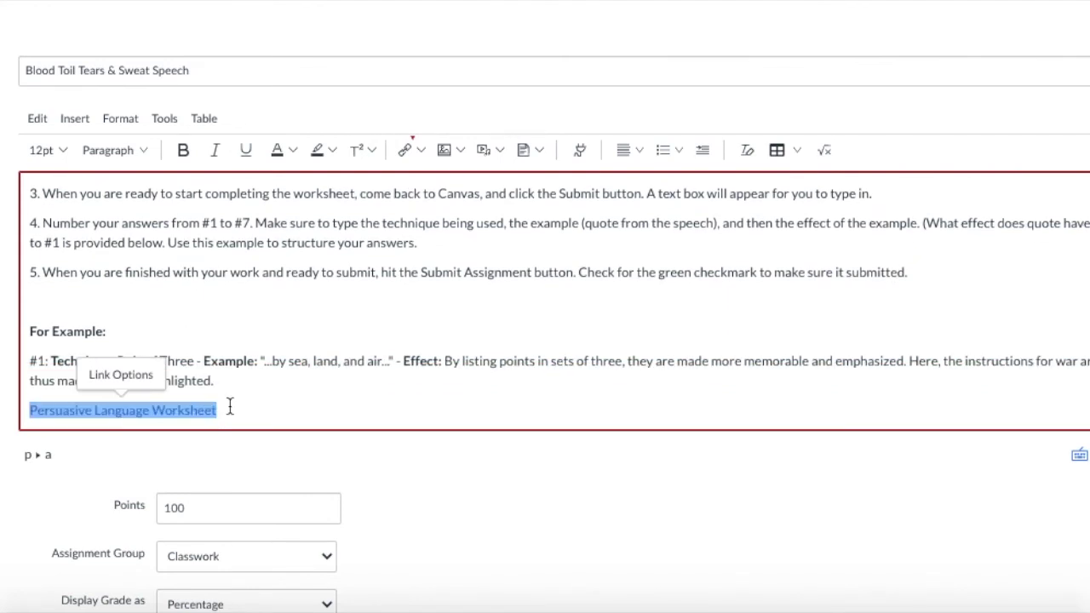
key("BackSpace")
scroll(258, 329, "up", 1)
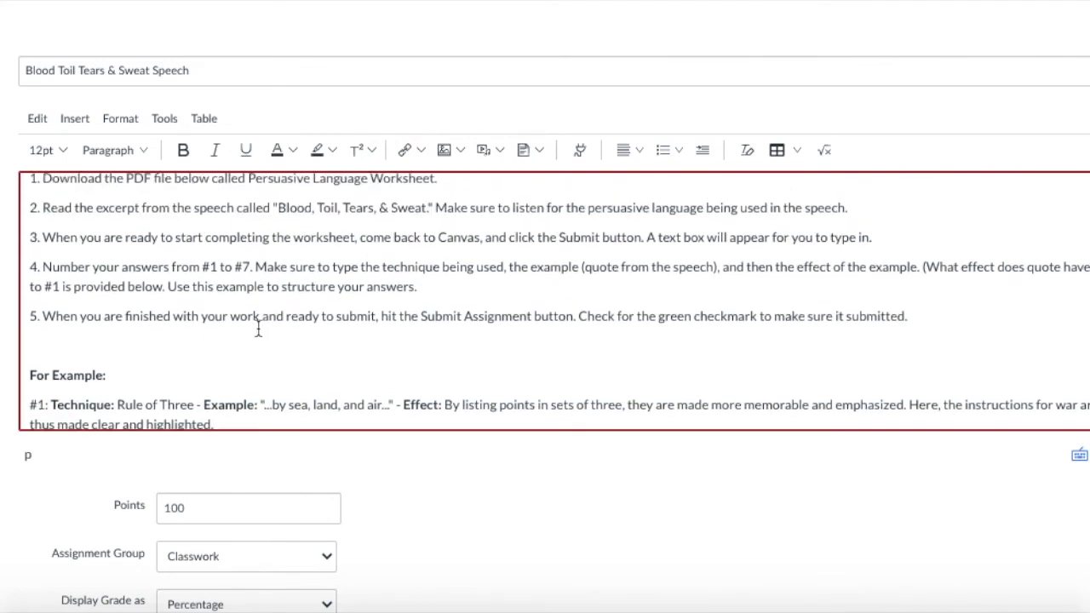
left_click_drag(175, 202, 217, 204)
key("BackSpace")
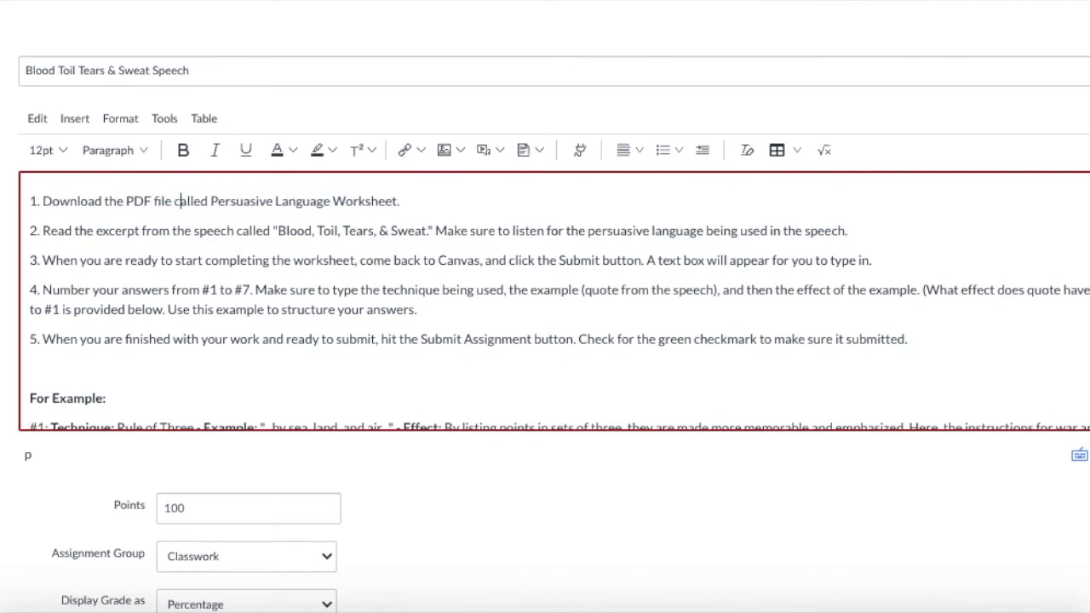
left_click(395, 201)
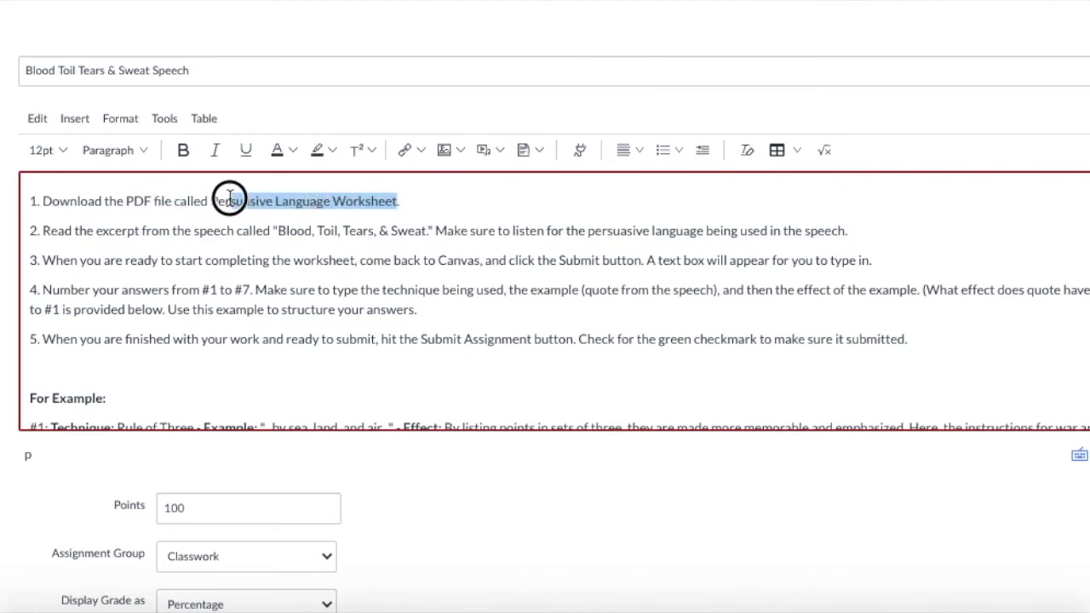
key("ctrl+v")
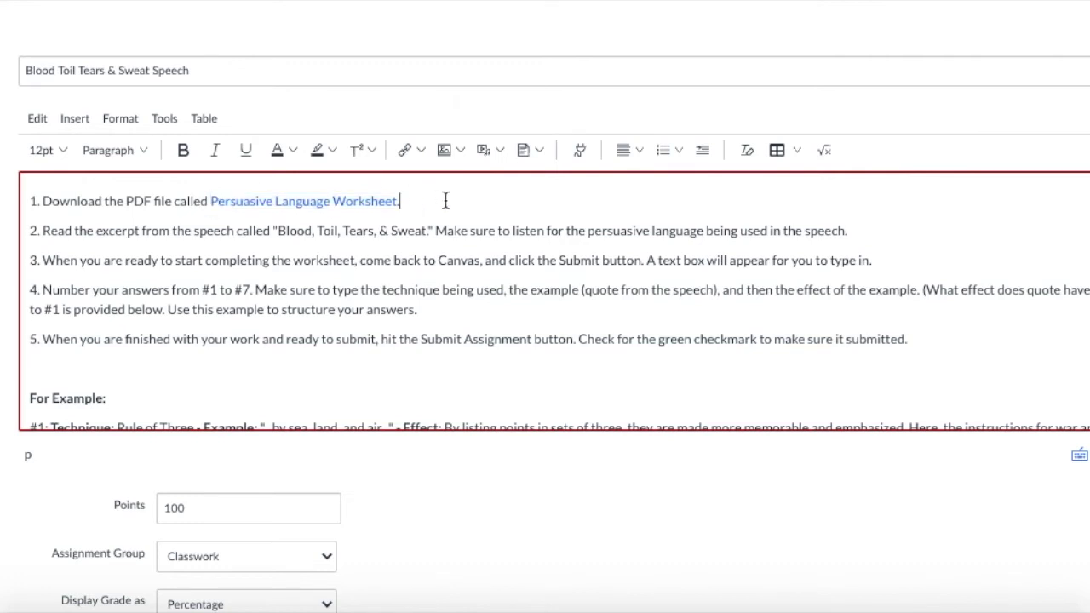
key("Right")
key("Down")
key("Down")
key("Down")
key("Down")
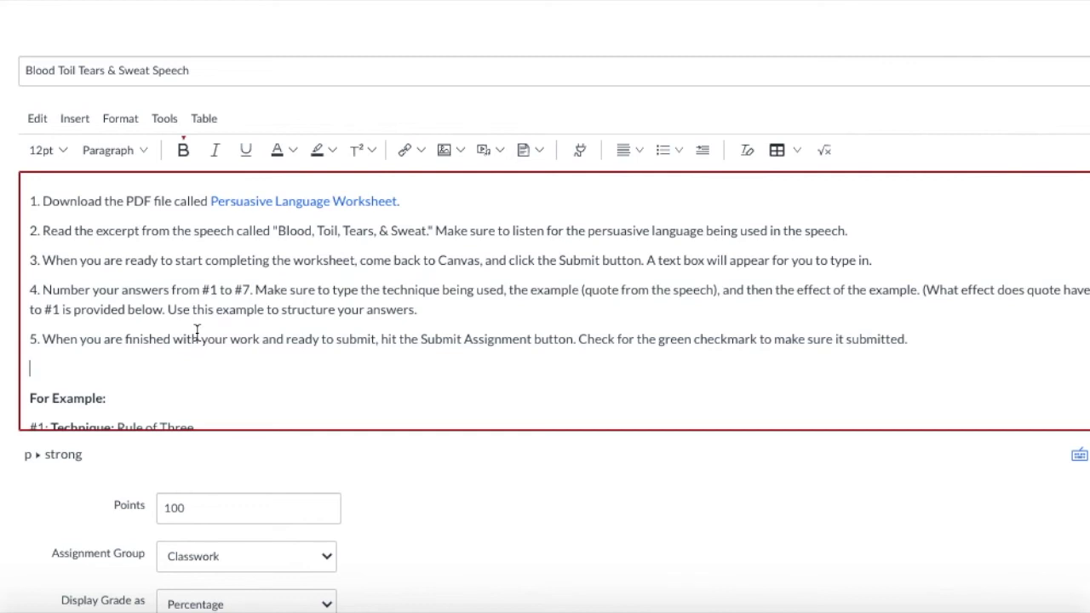
Step: Insert a new step 5 after step 4 and renumber the submitting step to 6
left_click(444, 309)
key("Return")
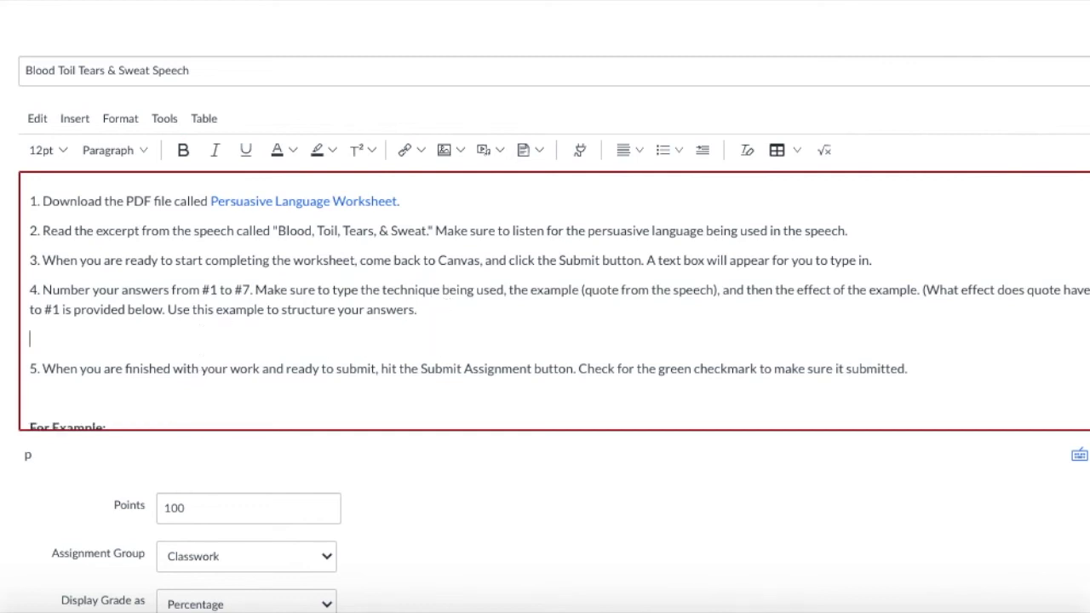
type("5.")
left_click(39, 368)
key("BackSpace")
key("BackSpace")
type("6.")
left_click(80, 339)
Step: Write step 5: use notes and examples from pages 18, 19, & 20 of the Digital Interactive Notebook
type("If you need help w")
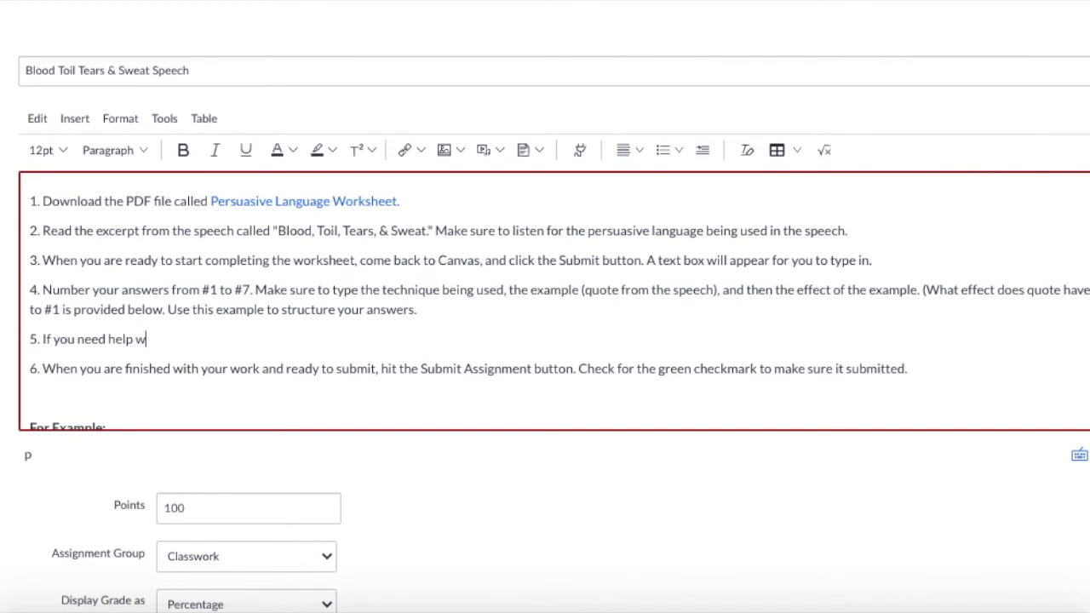
type("ith this worksheet")
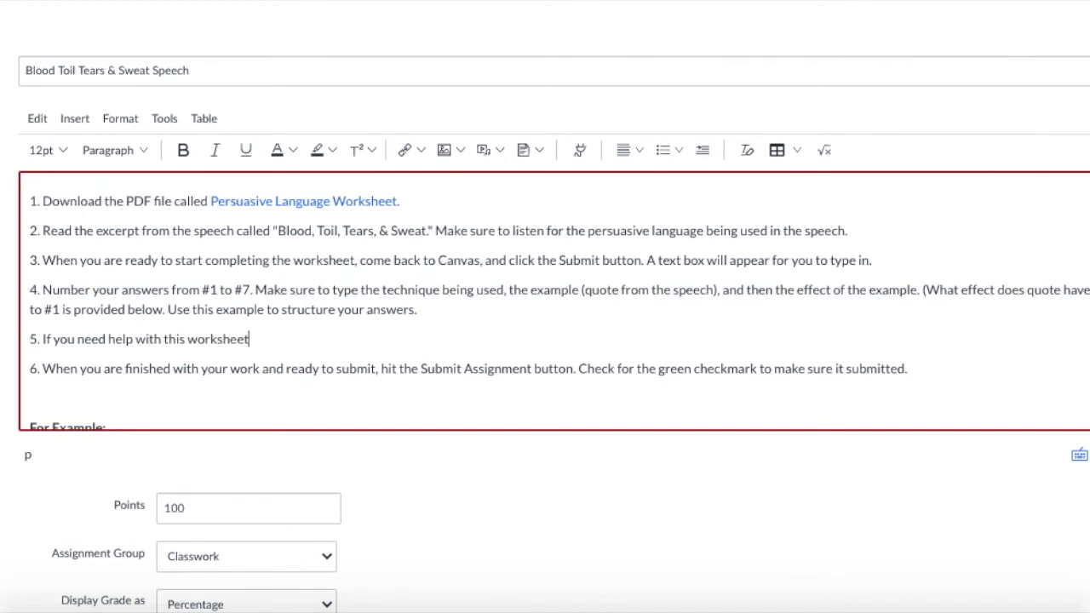
type(", then make sure to use ")
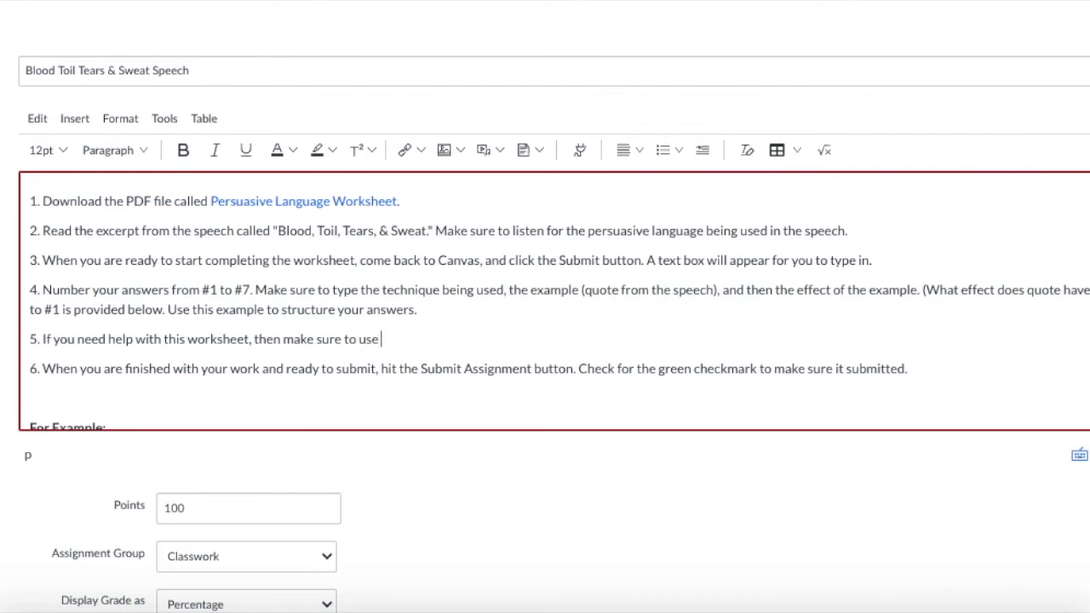
type("your notes and eamp")
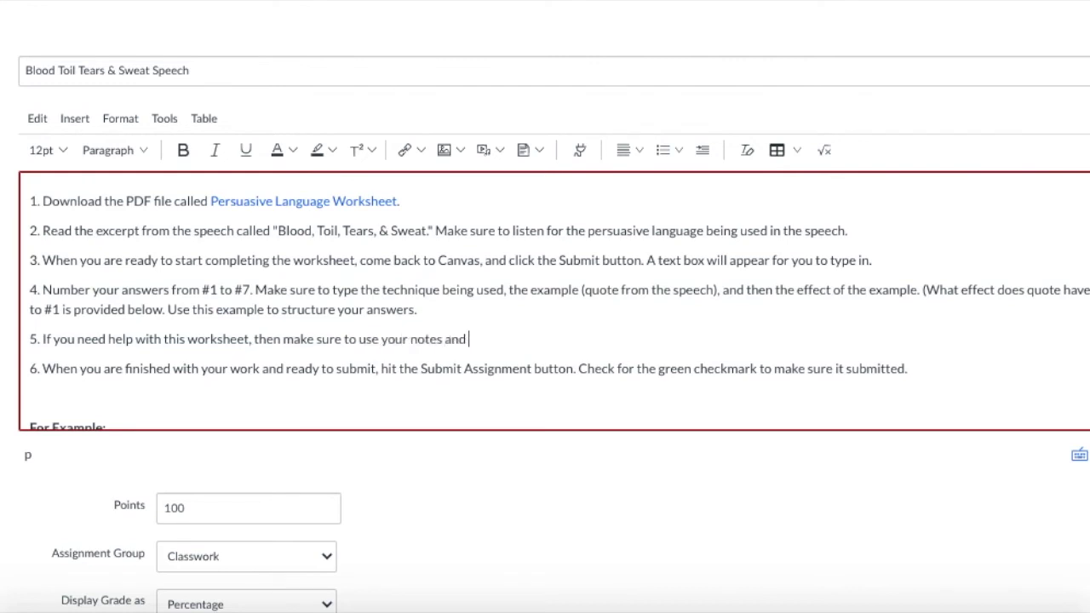
key("BackSpace")
key("BackSpace")
key("BackSpace")
key("BackSpace")
type("examples ")
type("form")
key("BackSpace")
key("BackSpace")
key("BackSpace")
type("rom pages ")
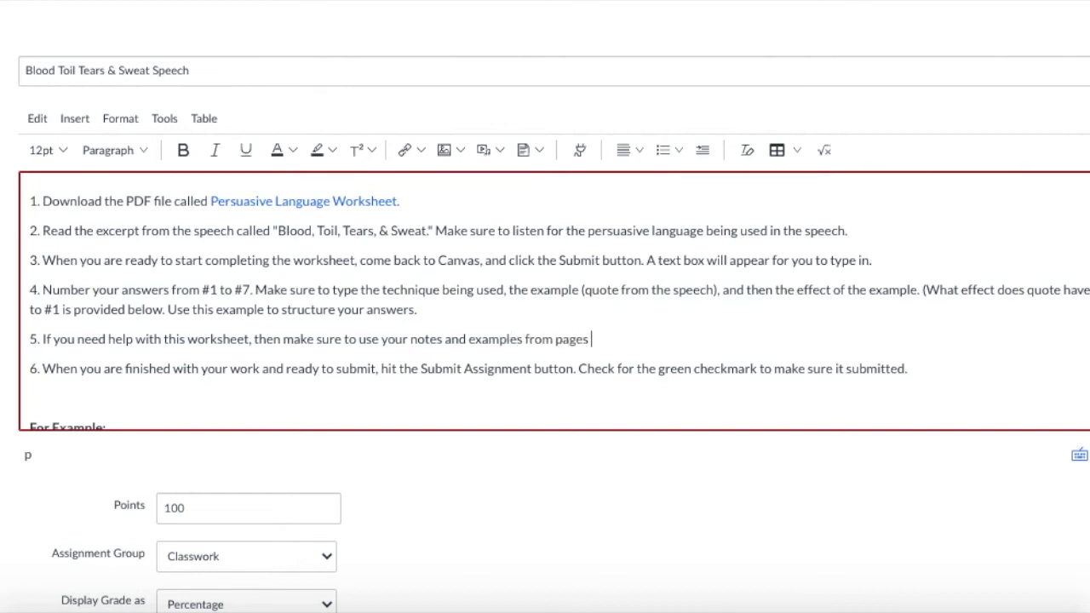
type("18.")
type(" 19,")
type(" & 20 of your ")
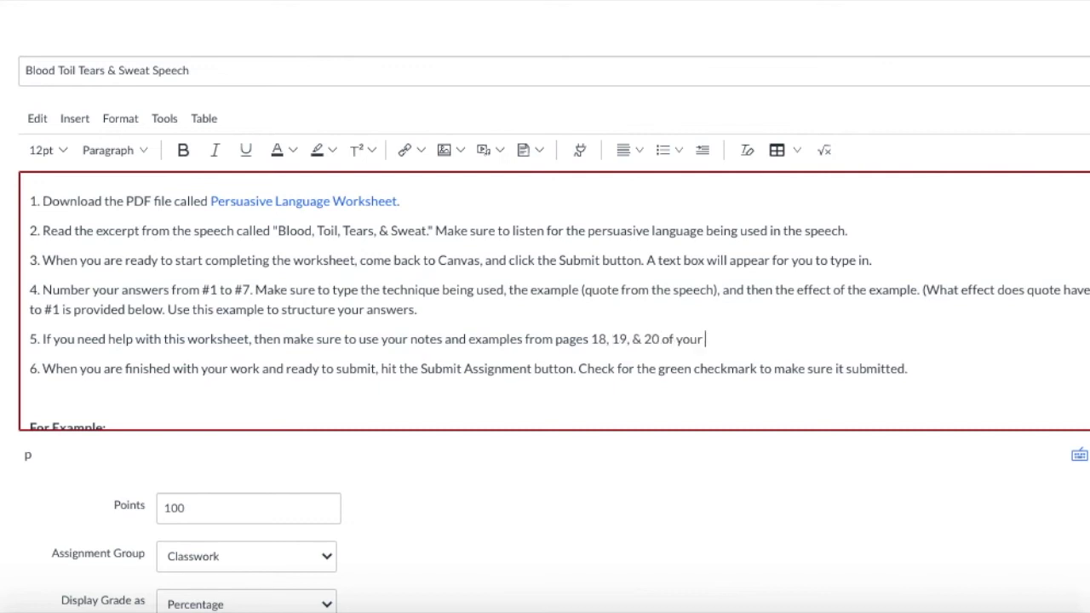
type("Digital Interactive Not")
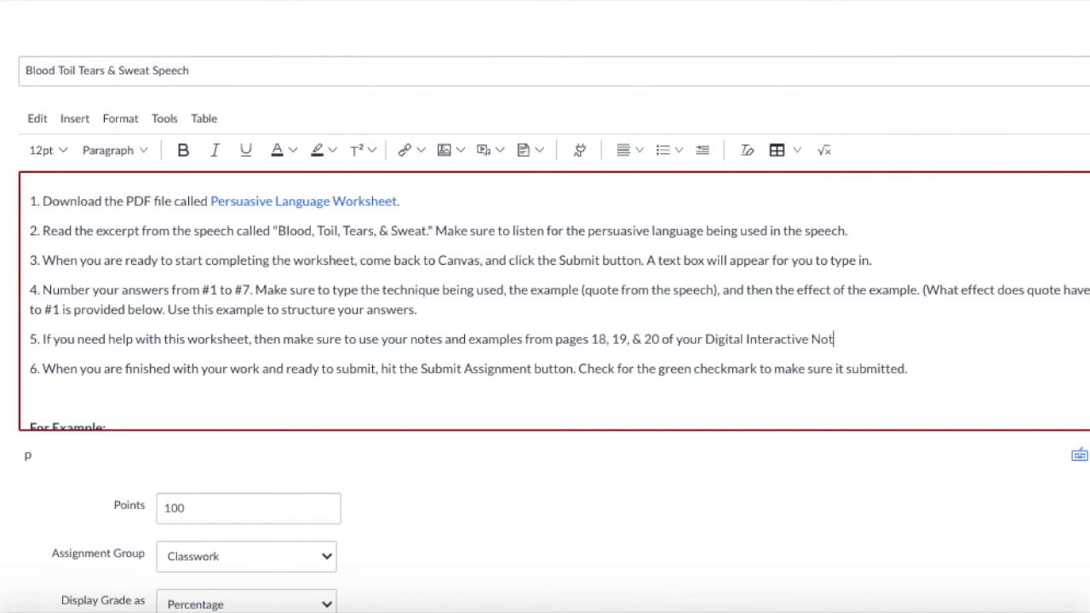
type("ebook.")
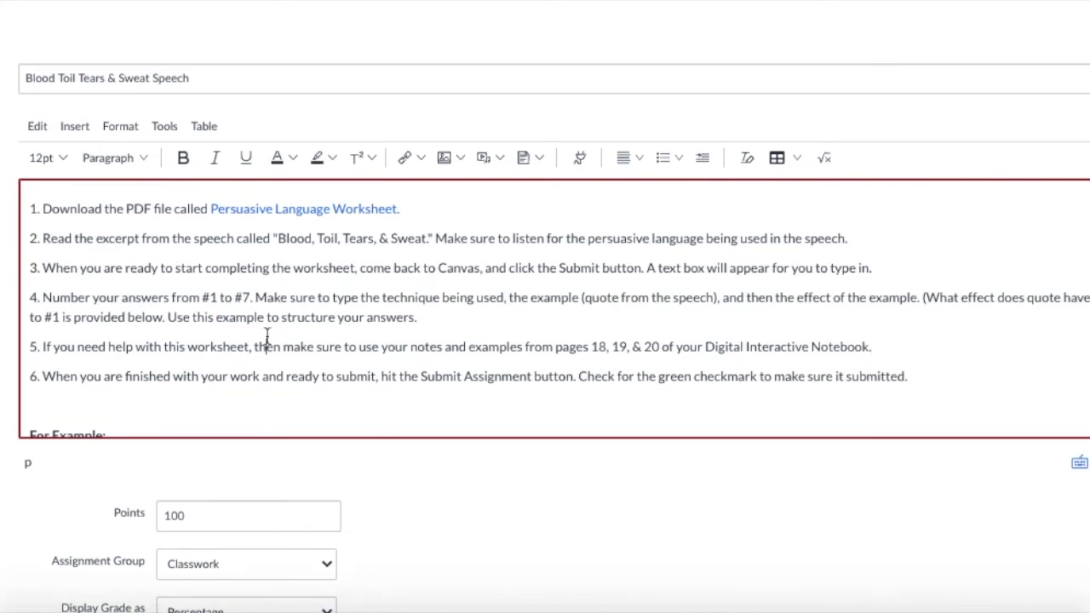
left_click(266, 344)
Step: Uncheck File Uploads under Online Entry Options, leaving Text Entry as the only option
scroll(423, 406, "down", 5)
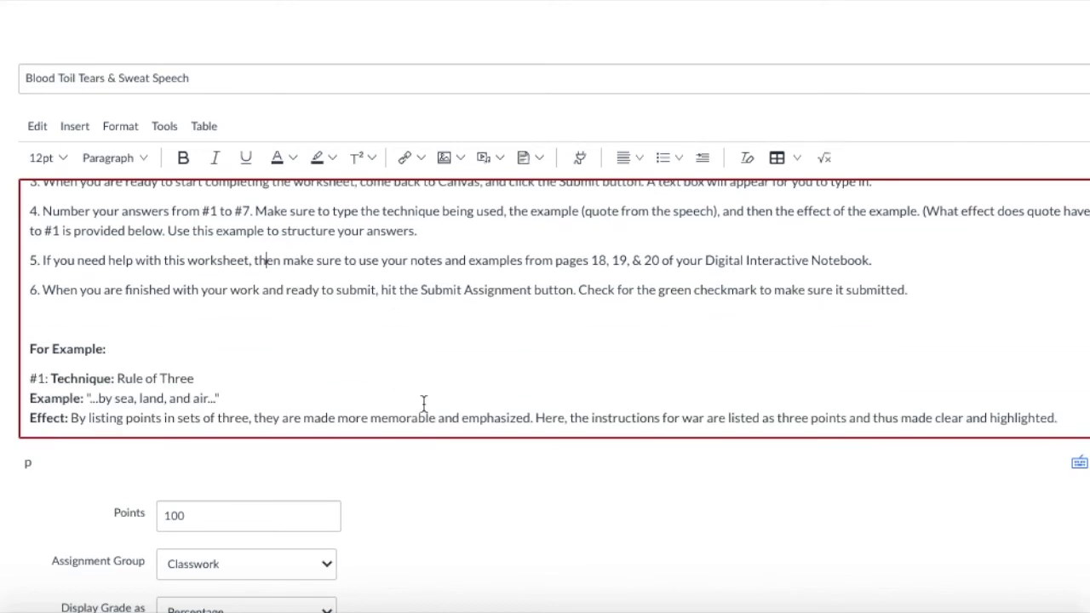
scroll(423, 407, "up", 4)
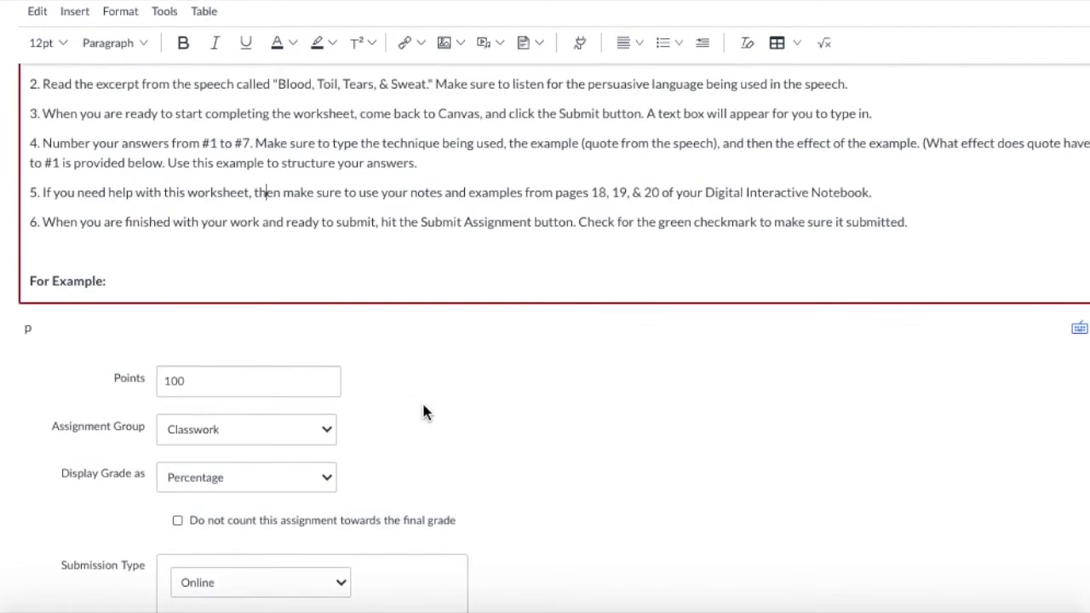
scroll(423, 406, "down", 5)
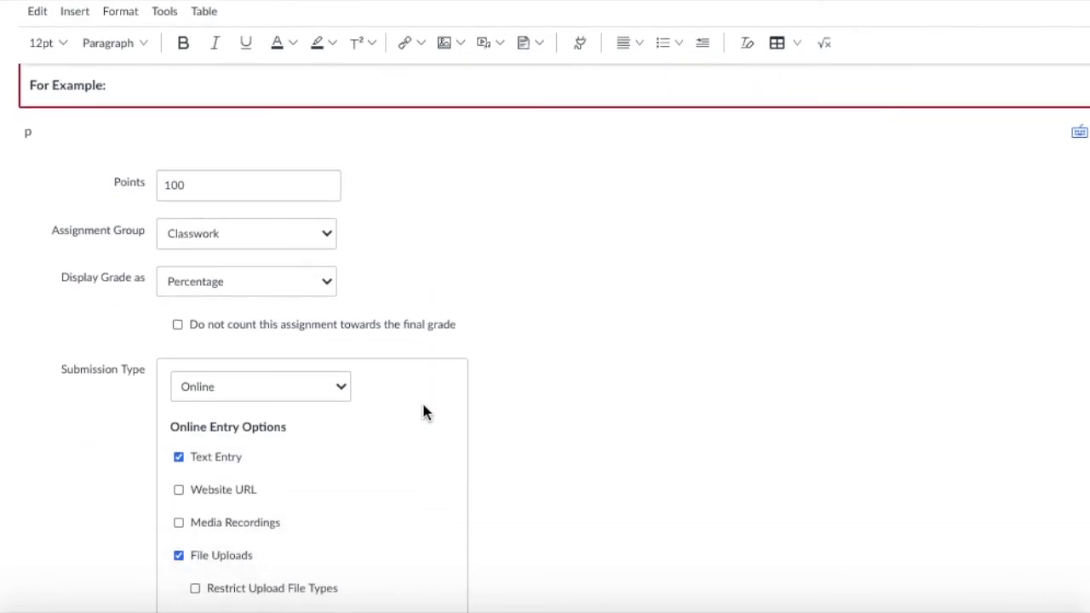
scroll(423, 235, "down", 2)
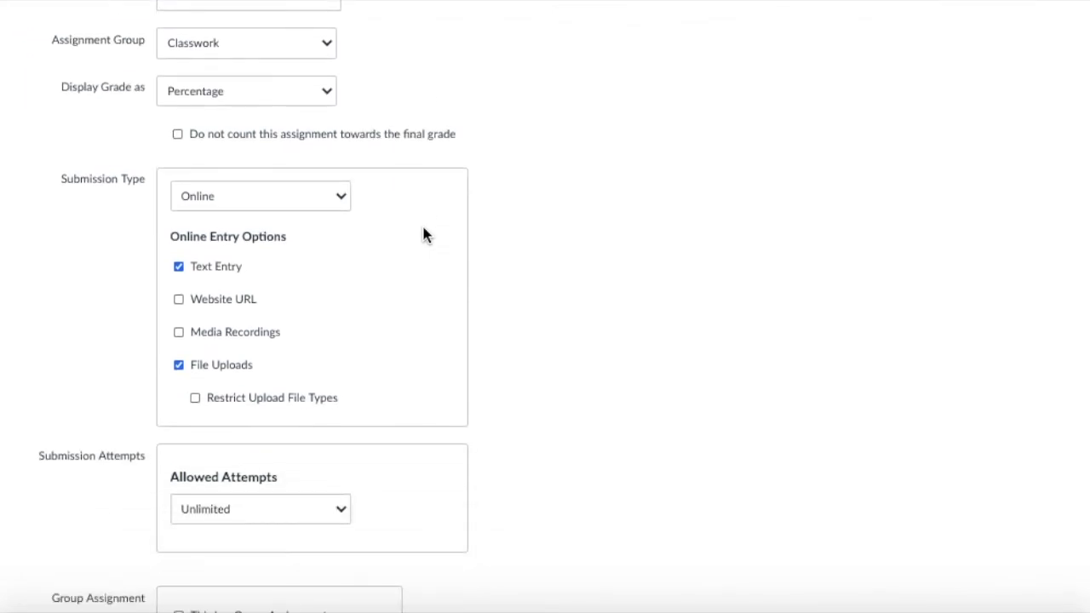
left_click(218, 366)
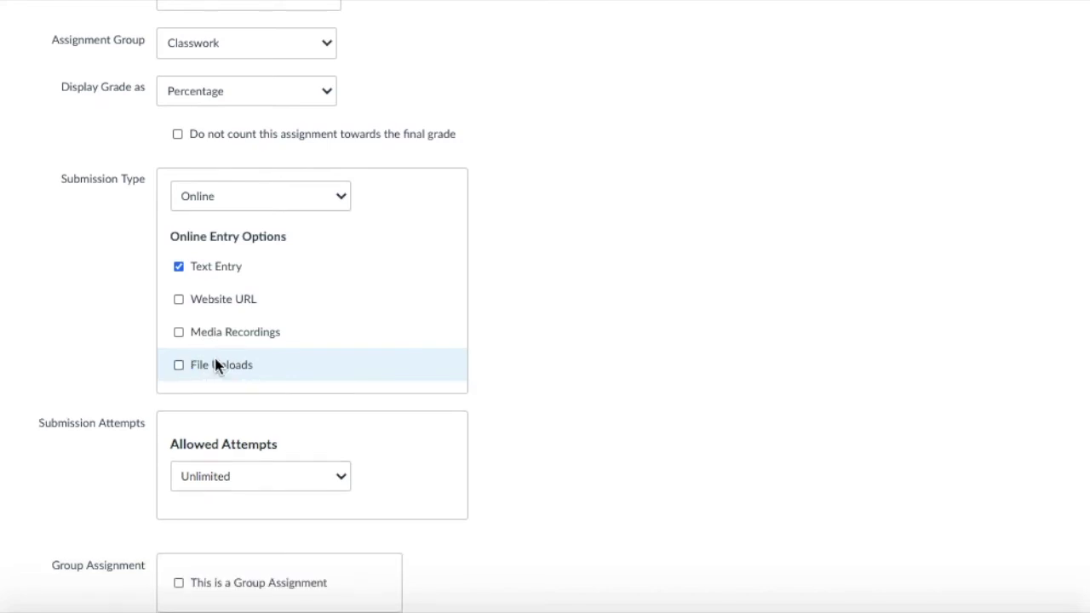
scroll(608, 379, "down", 4)
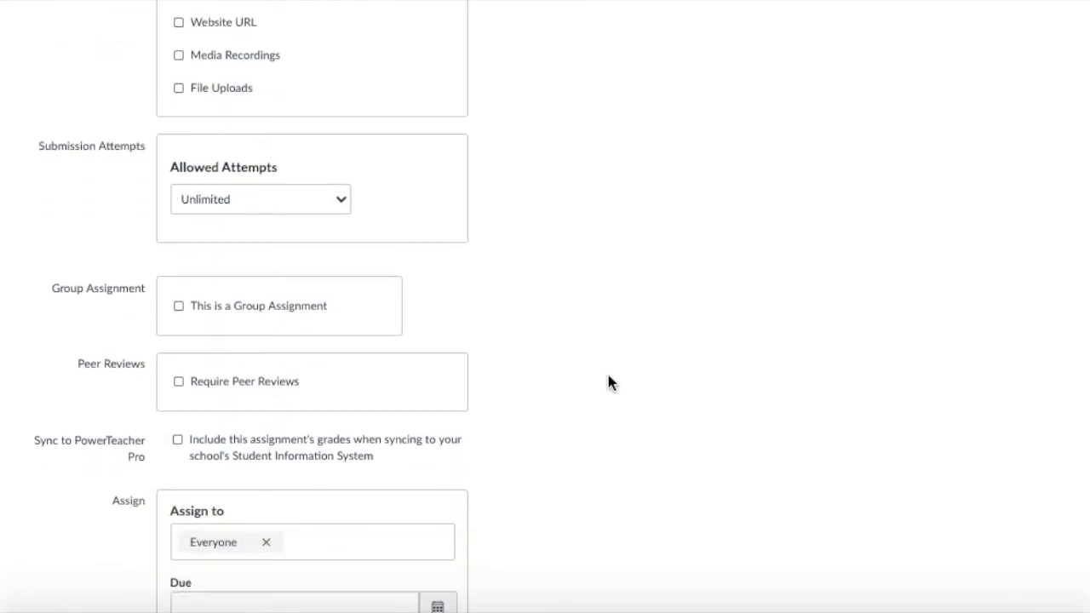
scroll(261, 579, "down", 1)
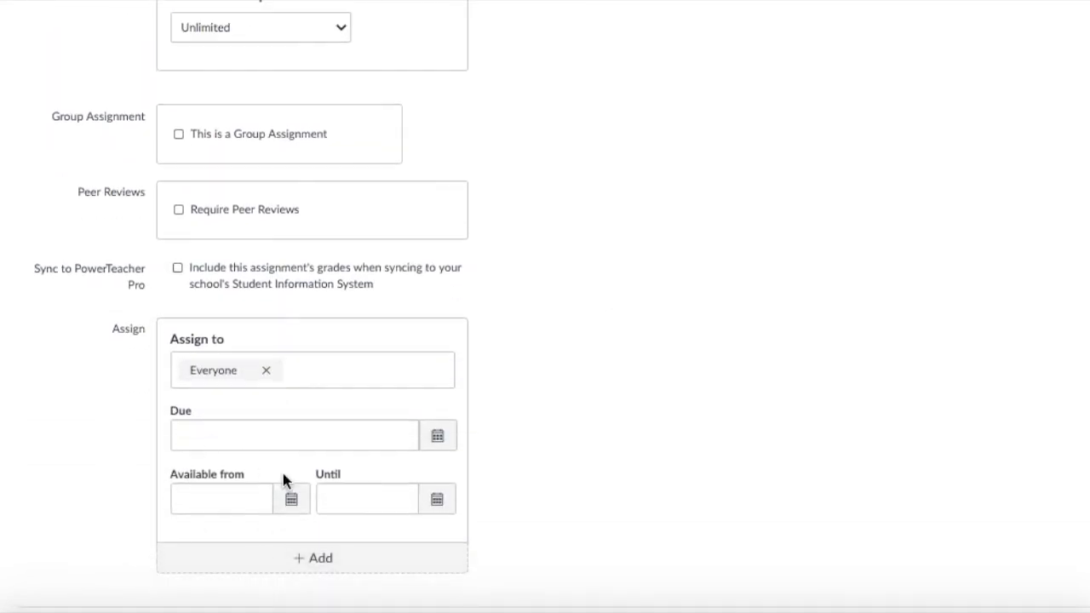
scroll(566, 383, "up", 3)
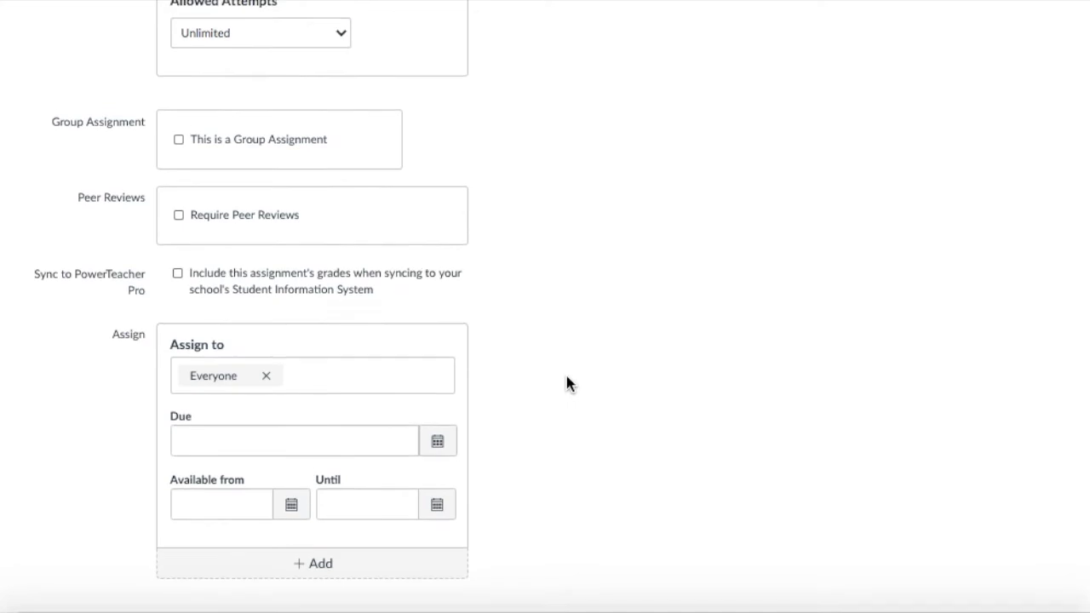
scroll(566, 383, "up", 8)
Step: Format the entire assignment description as Heading 3
key("ctrl+a")
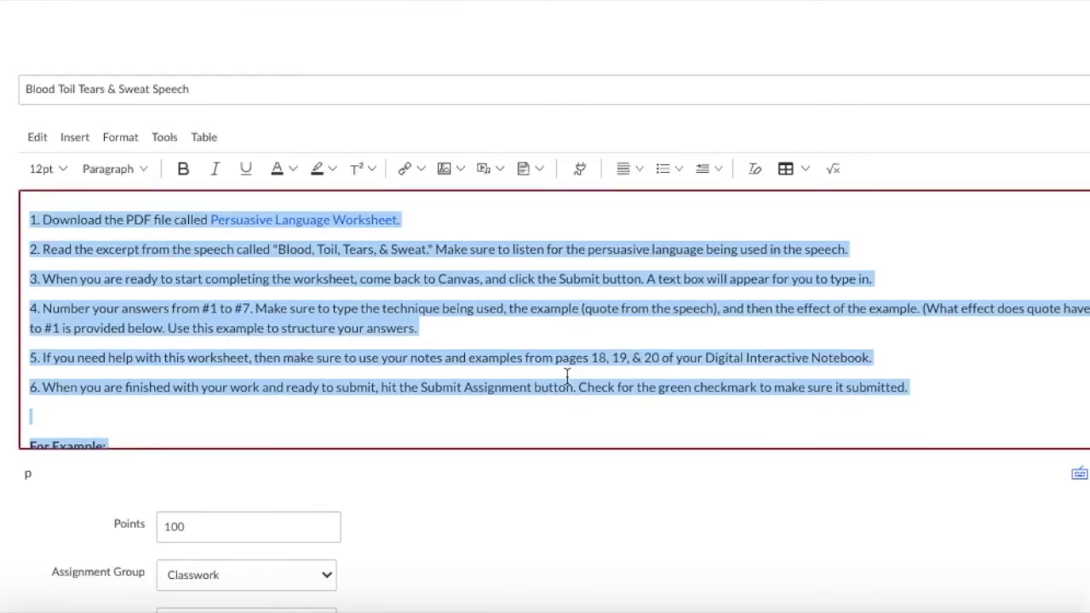
left_click(136, 169)
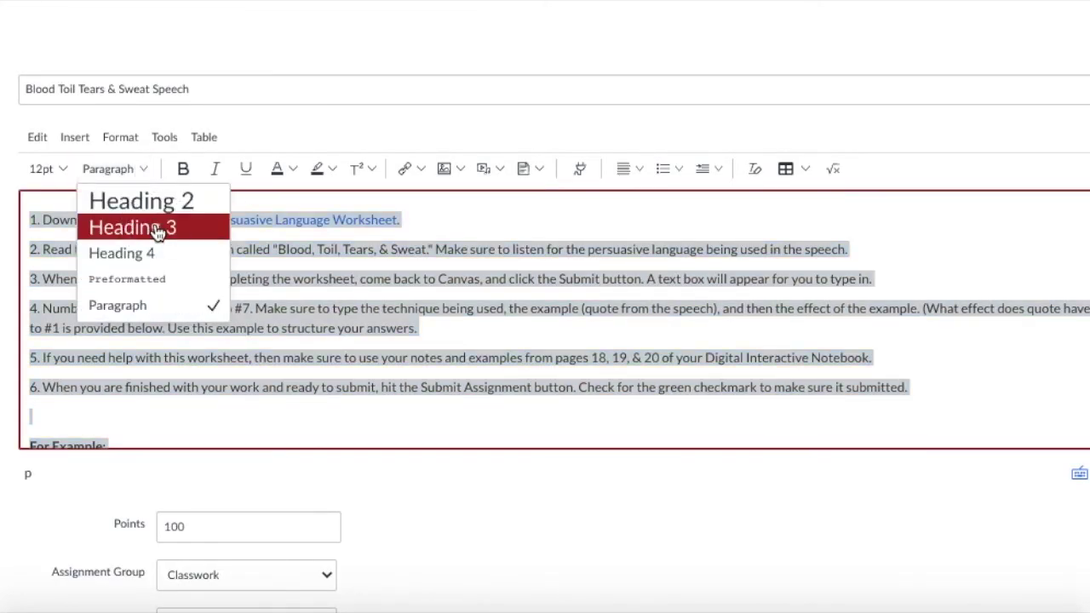
left_click(152, 224)
left_click(365, 353)
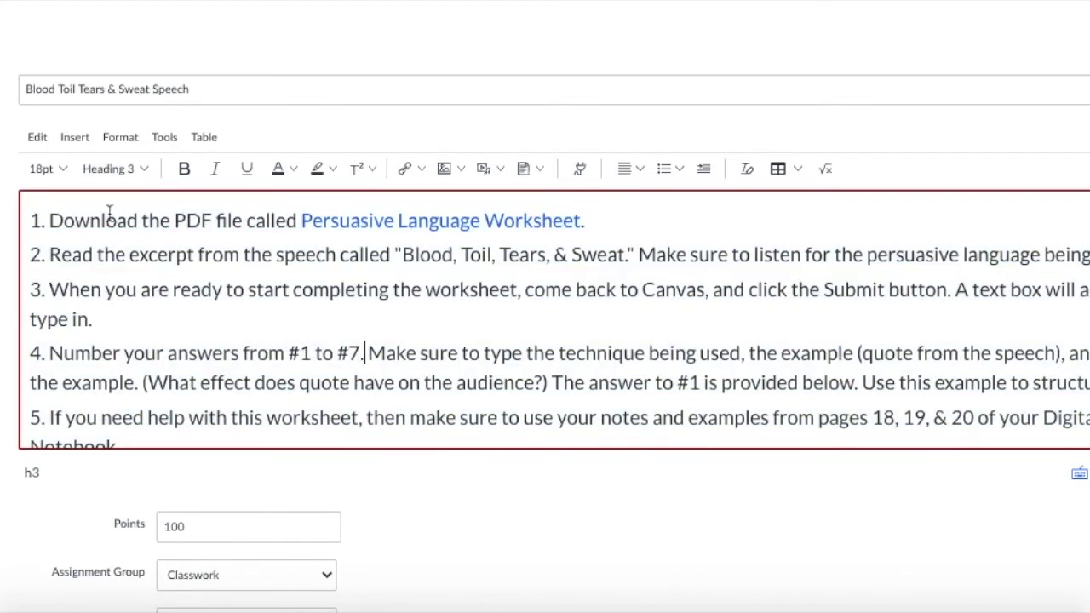
Step: Scroll through the Heading 3 directions to check step 3 and the example
left_click(222, 303)
scroll(223, 303, "down", 3)
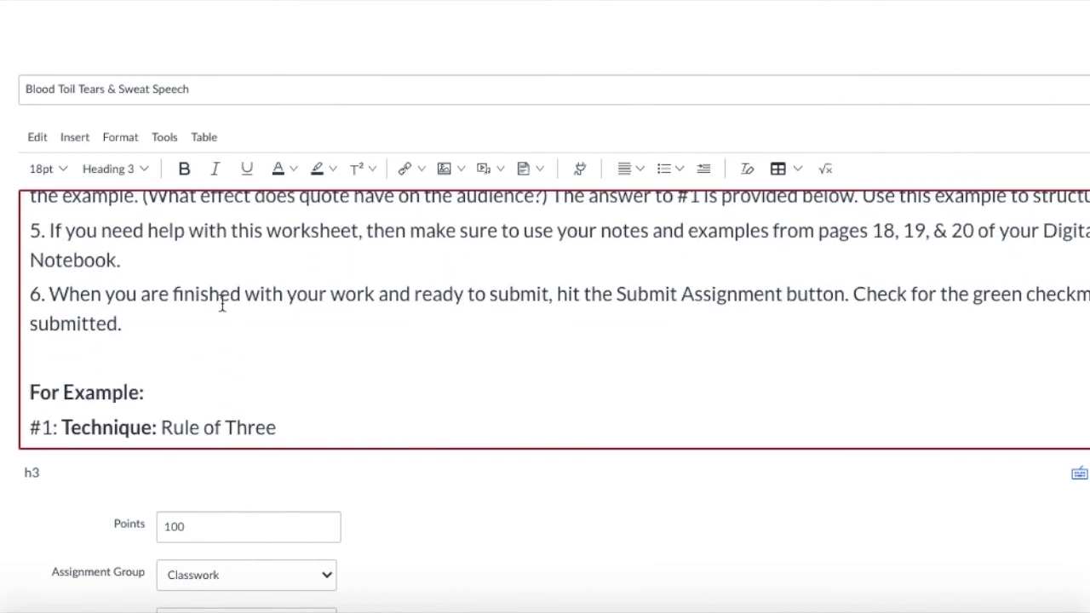
scroll(222, 303, "up", 3)
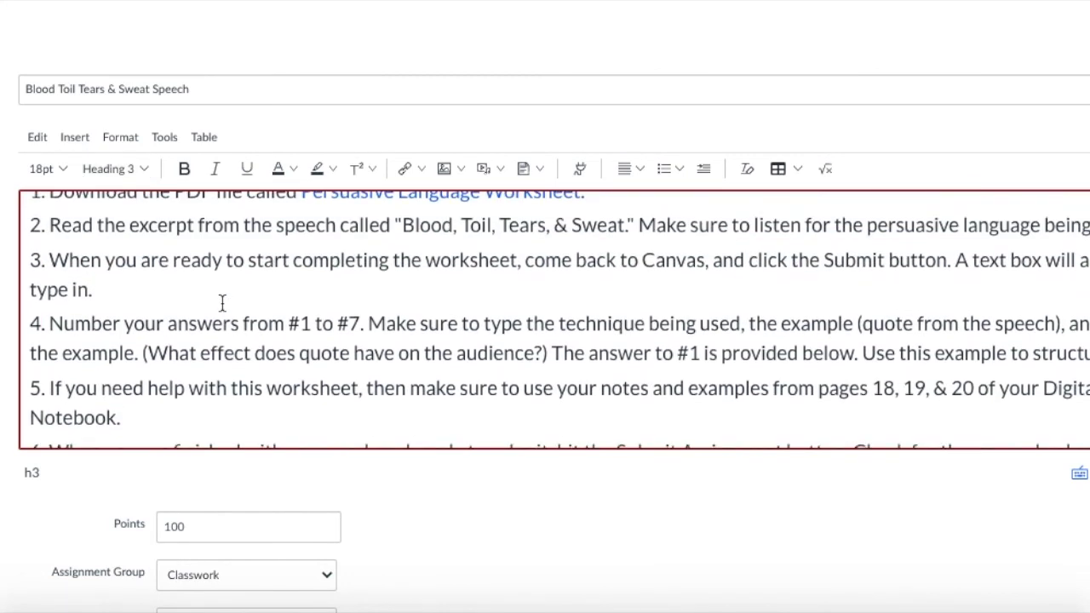
scroll(222, 303, "up", 1)
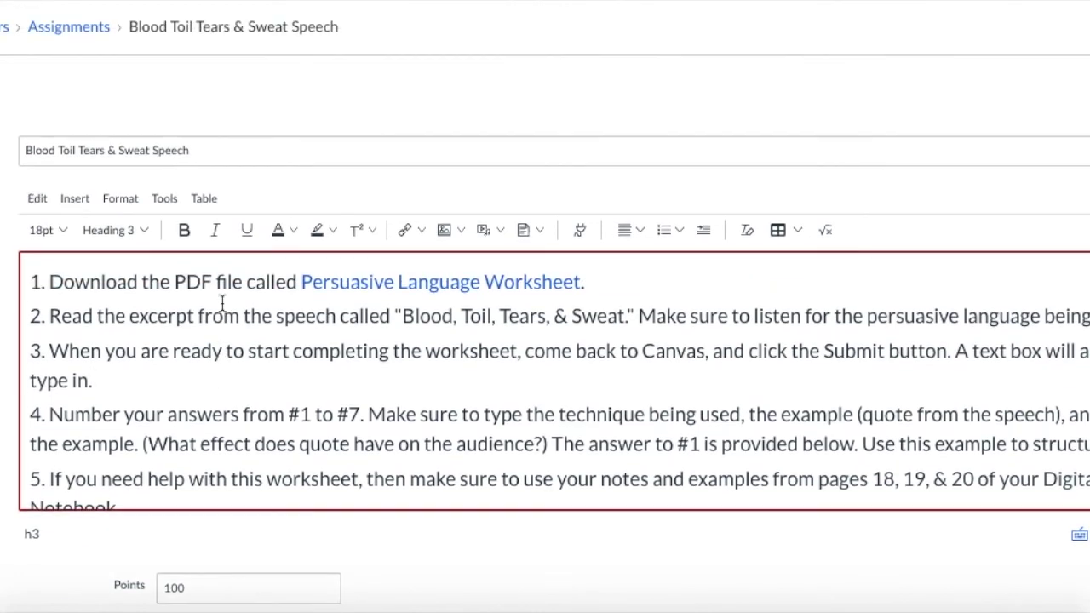
scroll(637, 559, "down", 1)
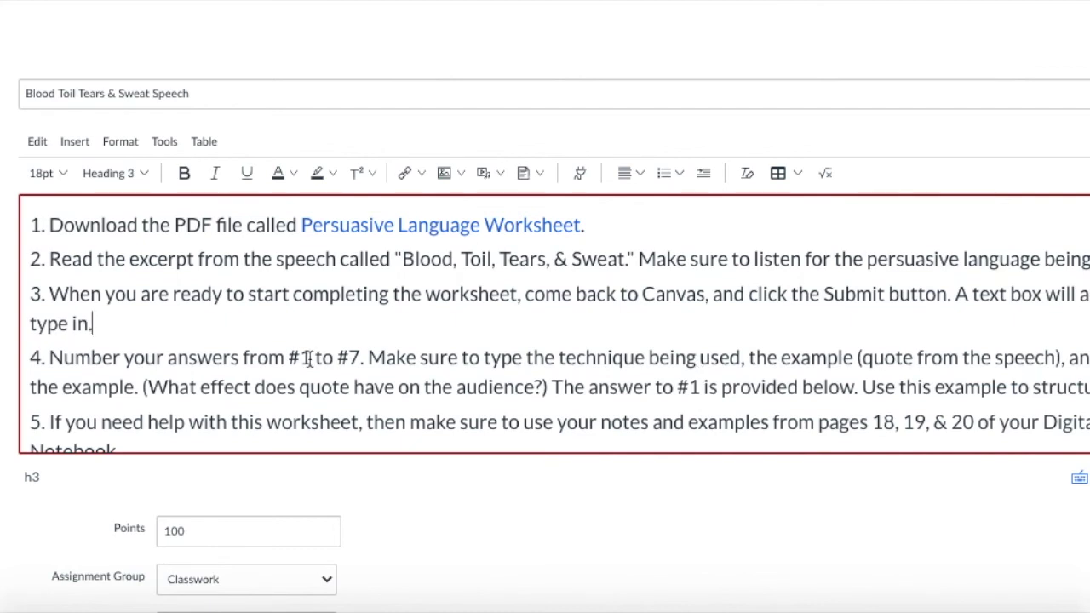
scroll(267, 369, "down", 1)
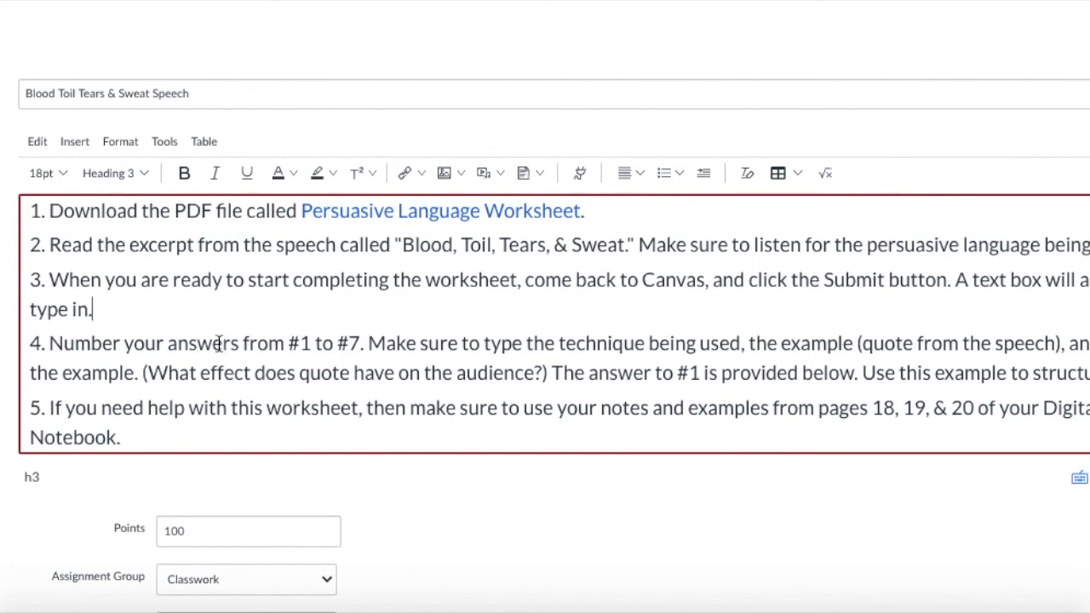
scroll(219, 343, "up", 1)
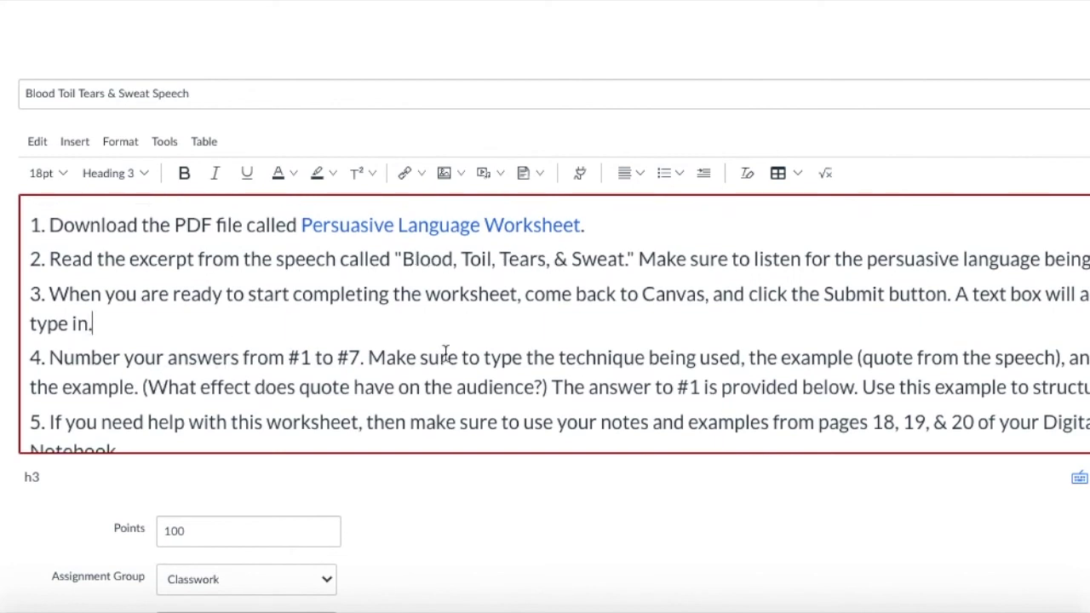
scroll(444, 354, "down", 5)
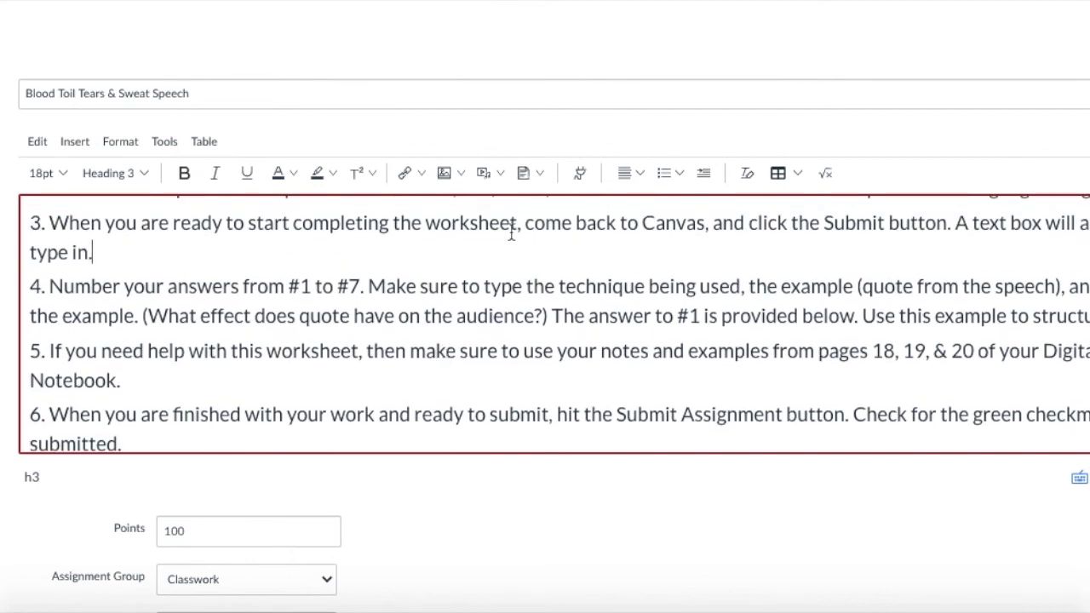
scroll(511, 235, "down", 1)
scroll(511, 233, "up", 1)
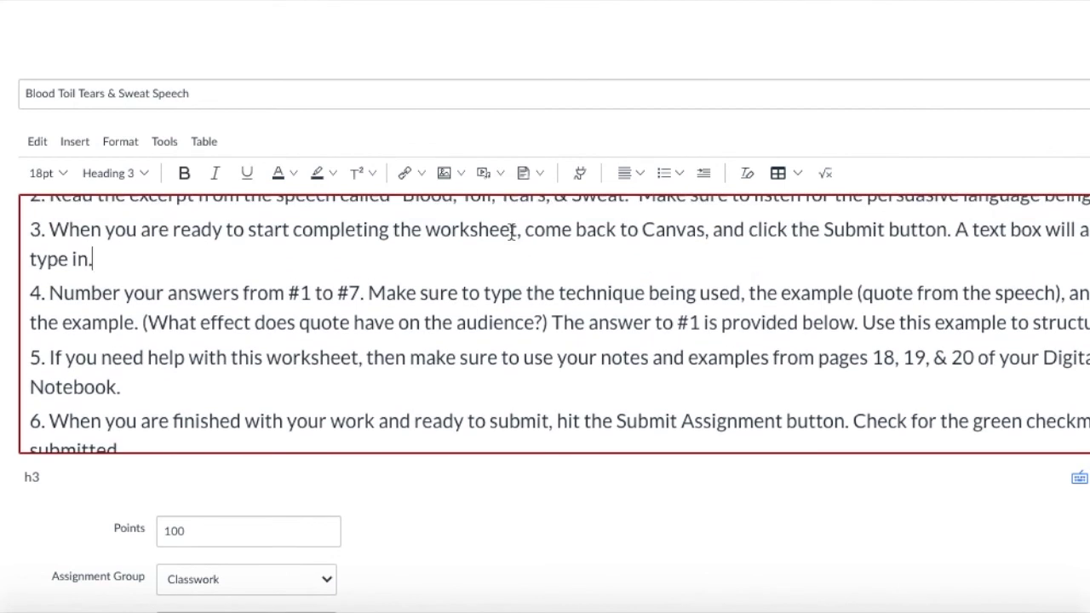
scroll(510, 230, "up", 3)
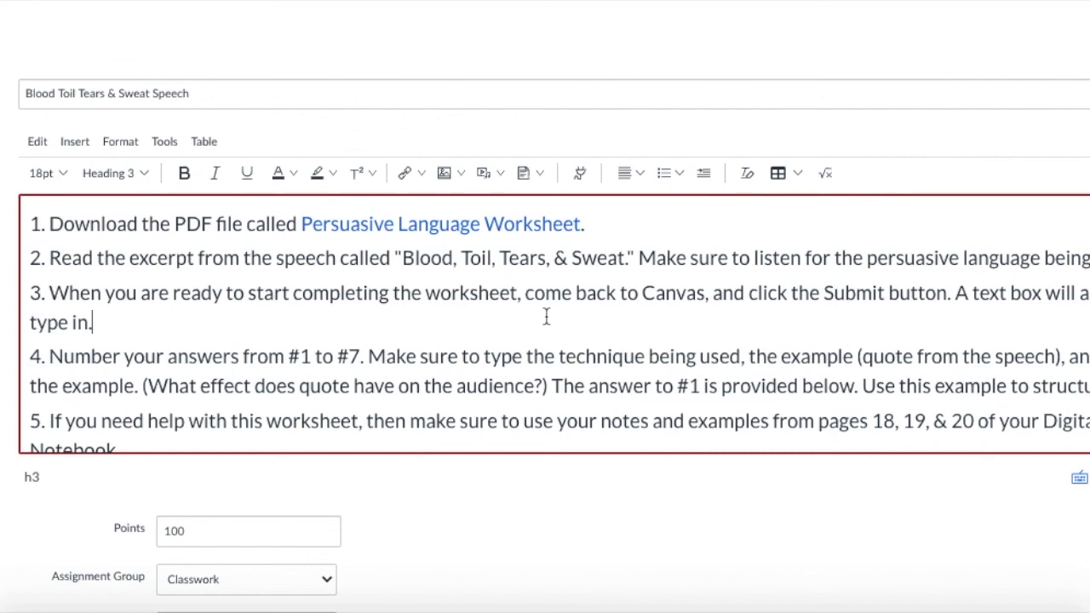
scroll(546, 317, "down", 4)
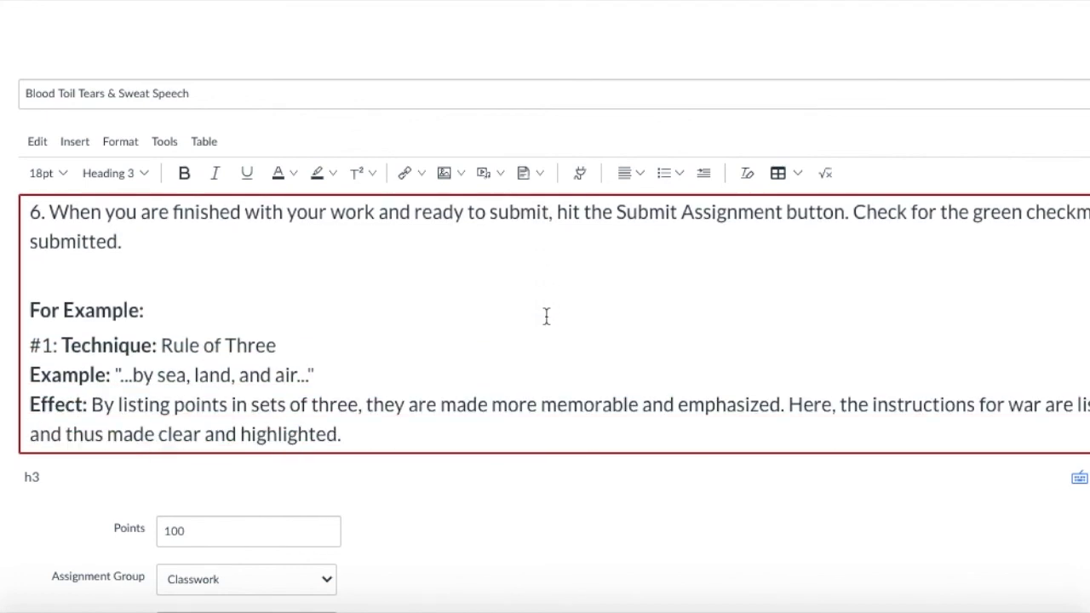
left_click_drag(292, 346, 160, 346)
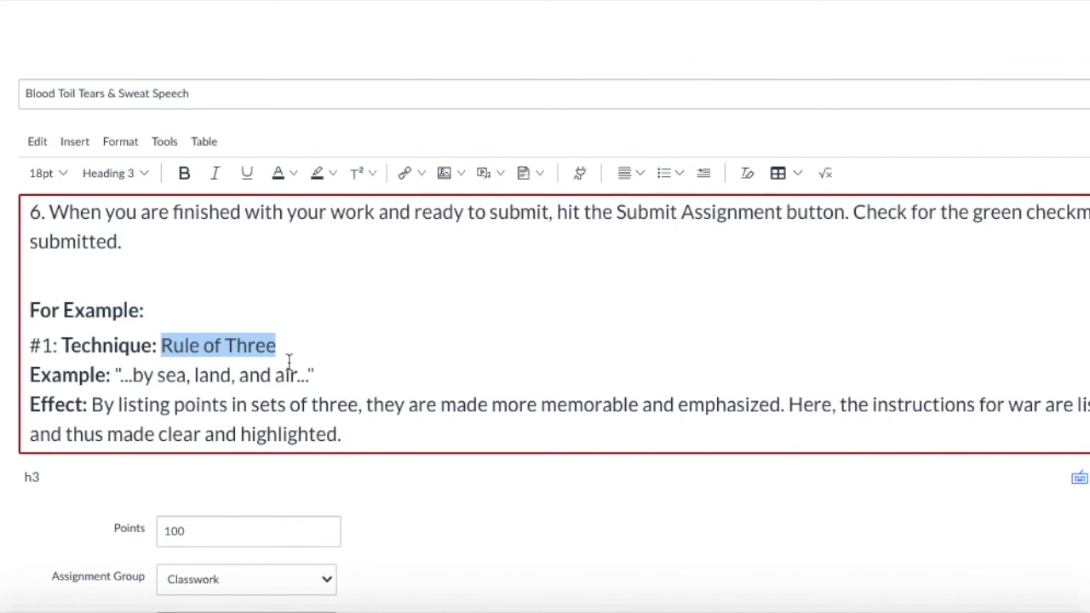
scroll(289, 362, "up", 2)
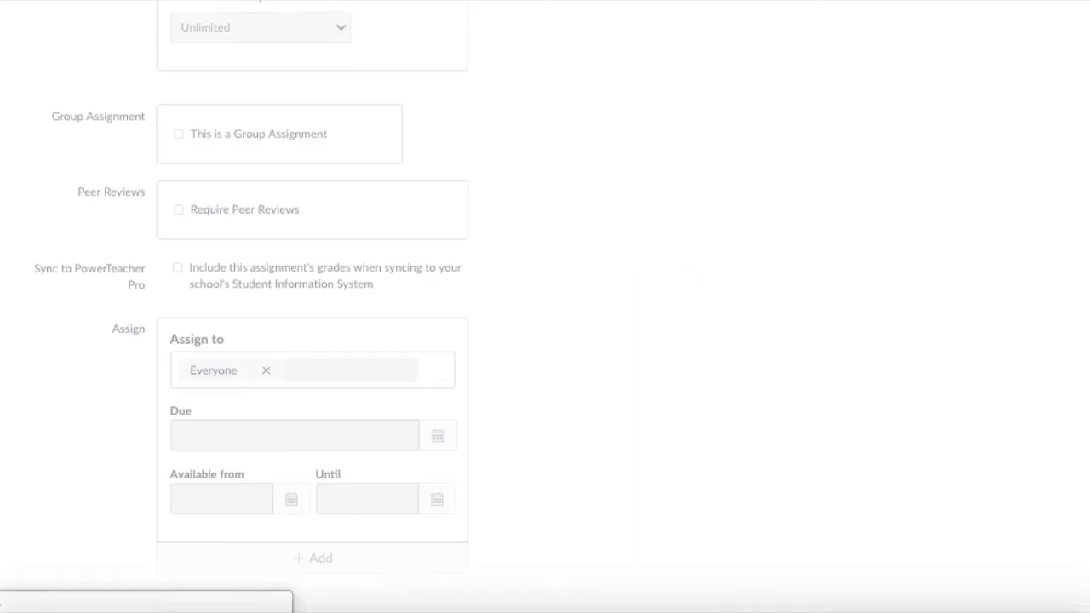
Step: Scroll the saved assignment page to review the six directions and Rule of Three example
scroll(964, 72, "up", 15)
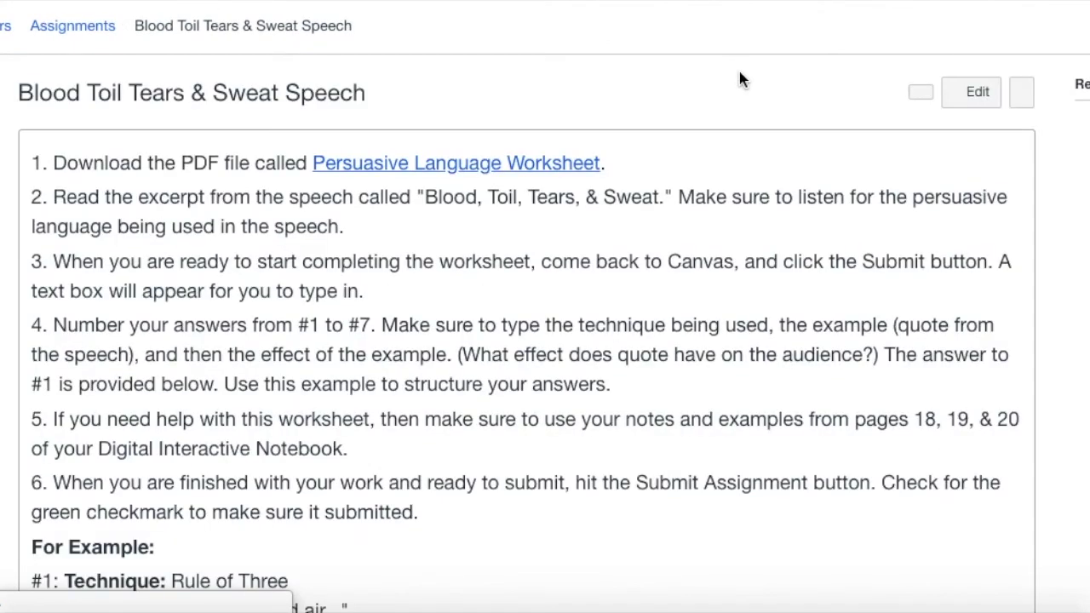
scroll(795, 166, "down", 3)
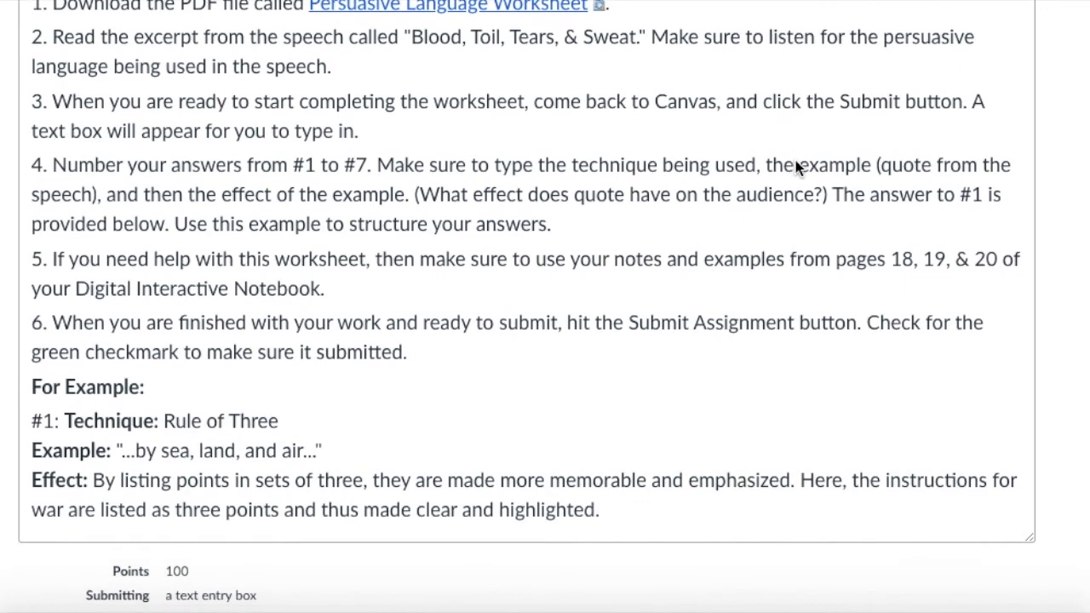
scroll(795, 167, "up", 2)
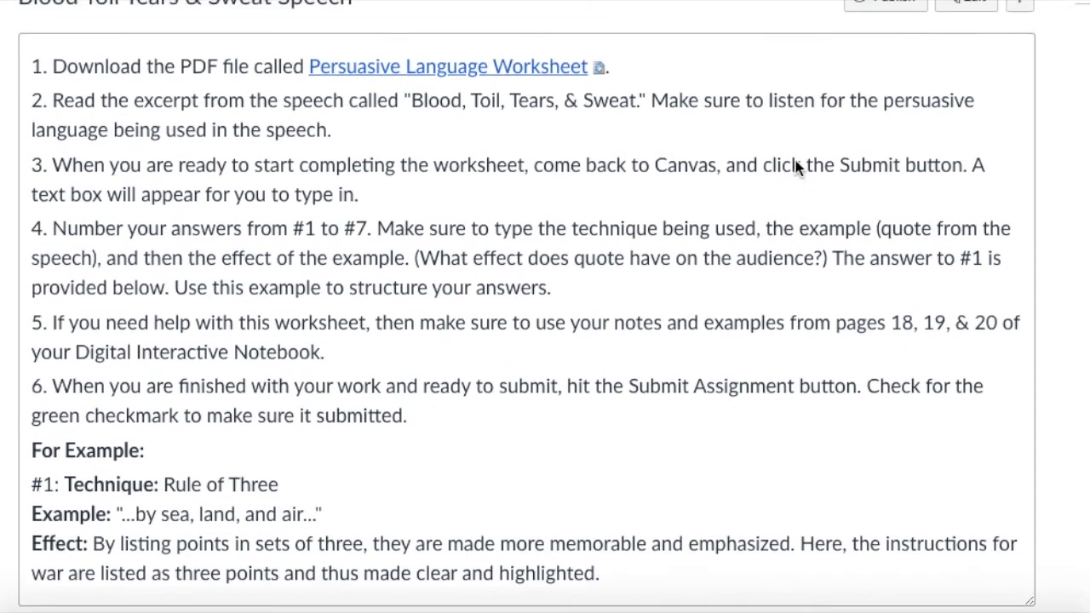